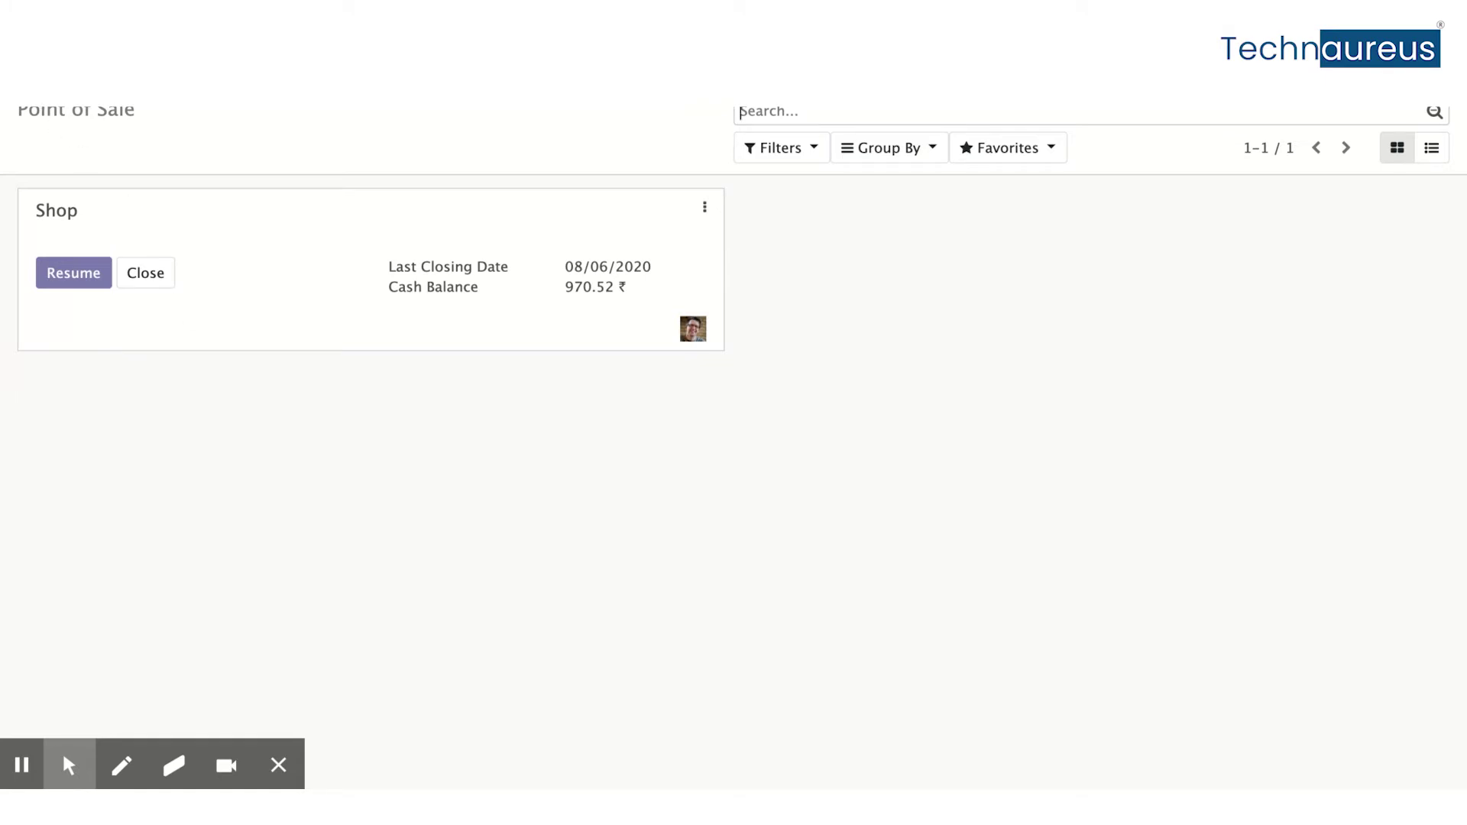
Step: Open the Odoo main menu from the Point of Sale dashboard to list the apps
{"action": "left_click", "coordinate": [19, 76]}
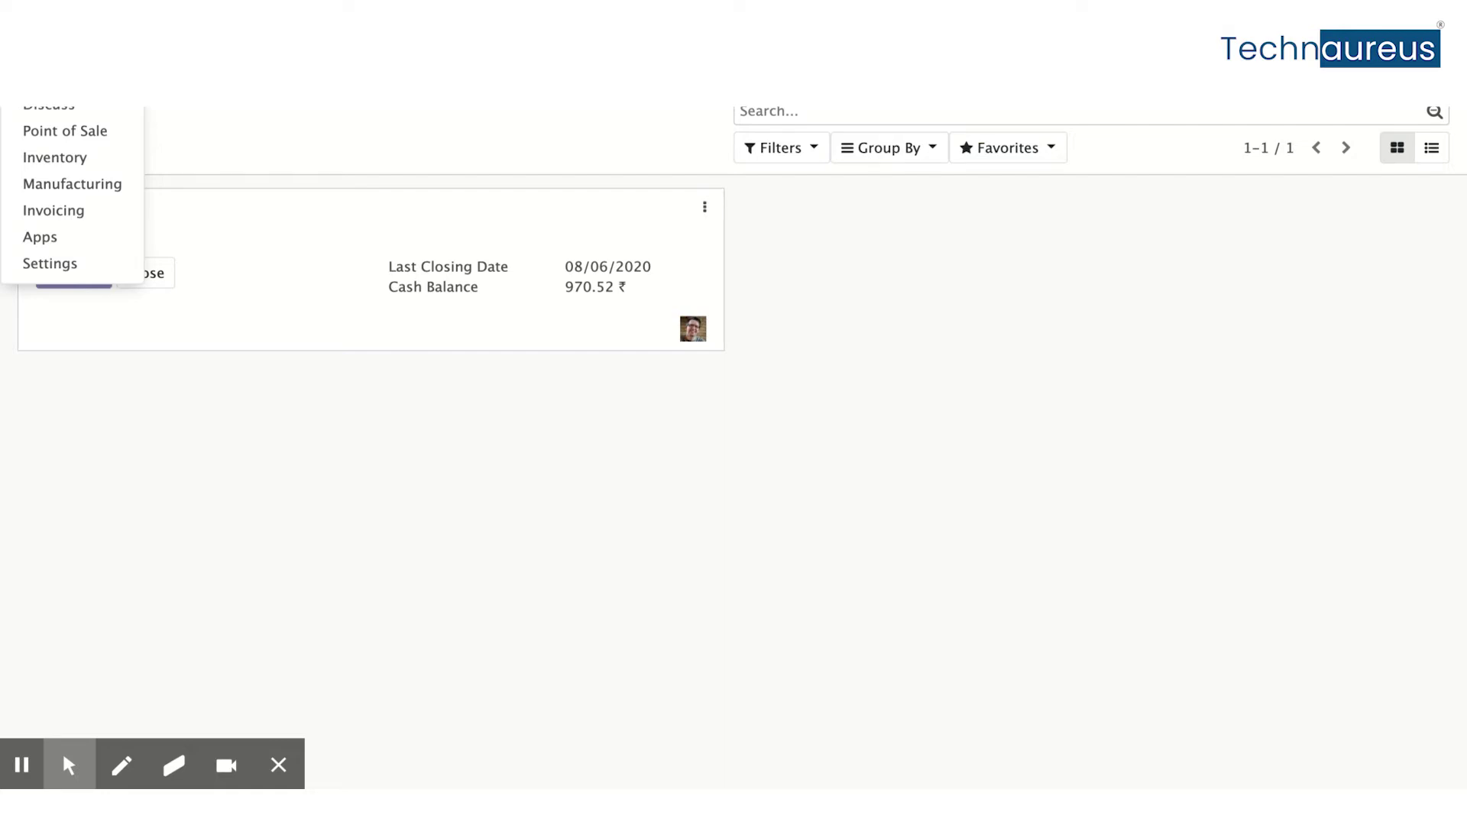
Step: Search the Apps list for 'point' to confirm Point of Sale is installed
{"action": "left_click", "coordinate": [40, 237]}
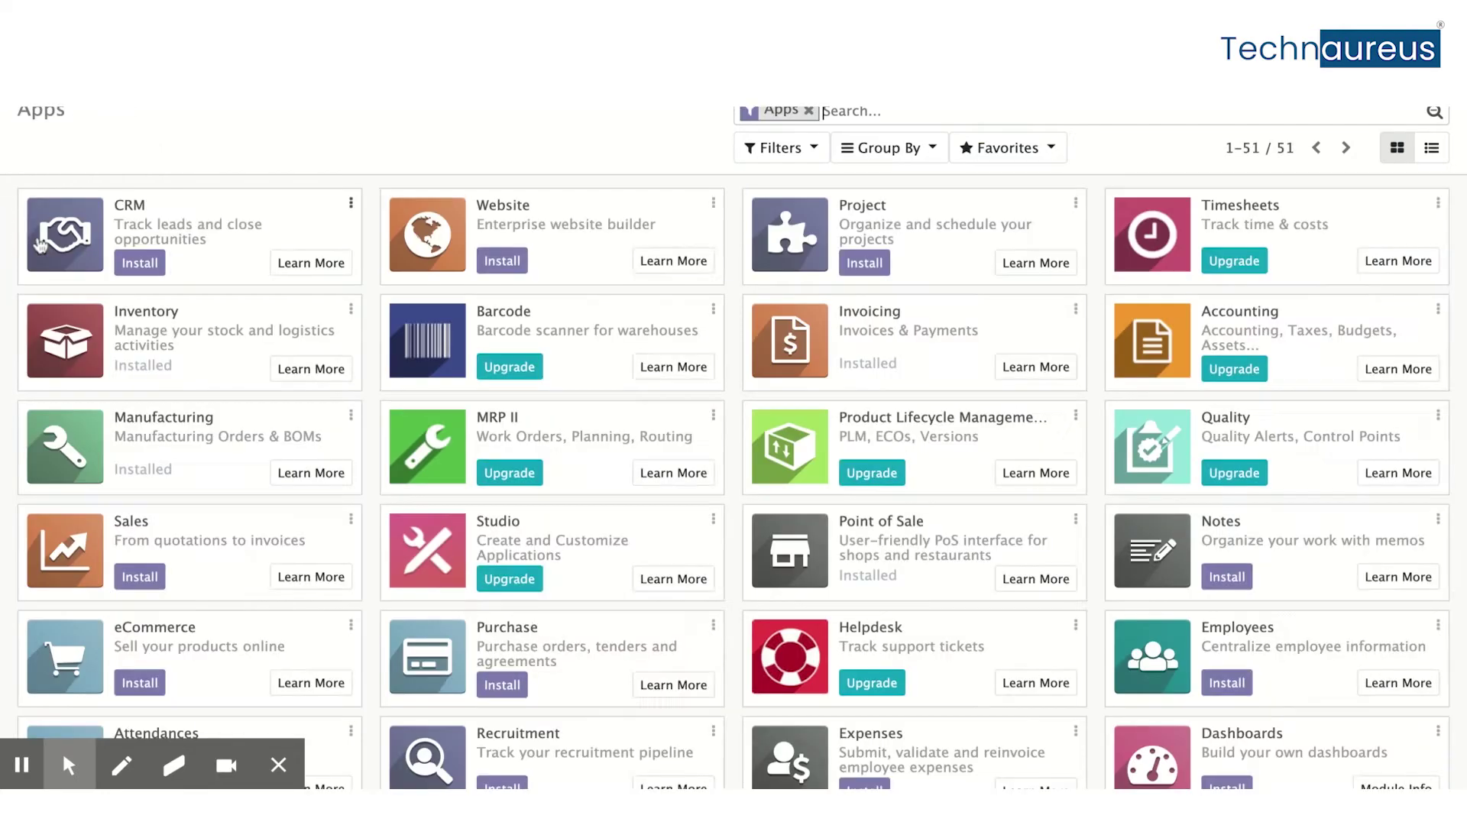
{"action": "left_click", "coordinate": [848, 113]}
{"action": "type", "text": "point"}
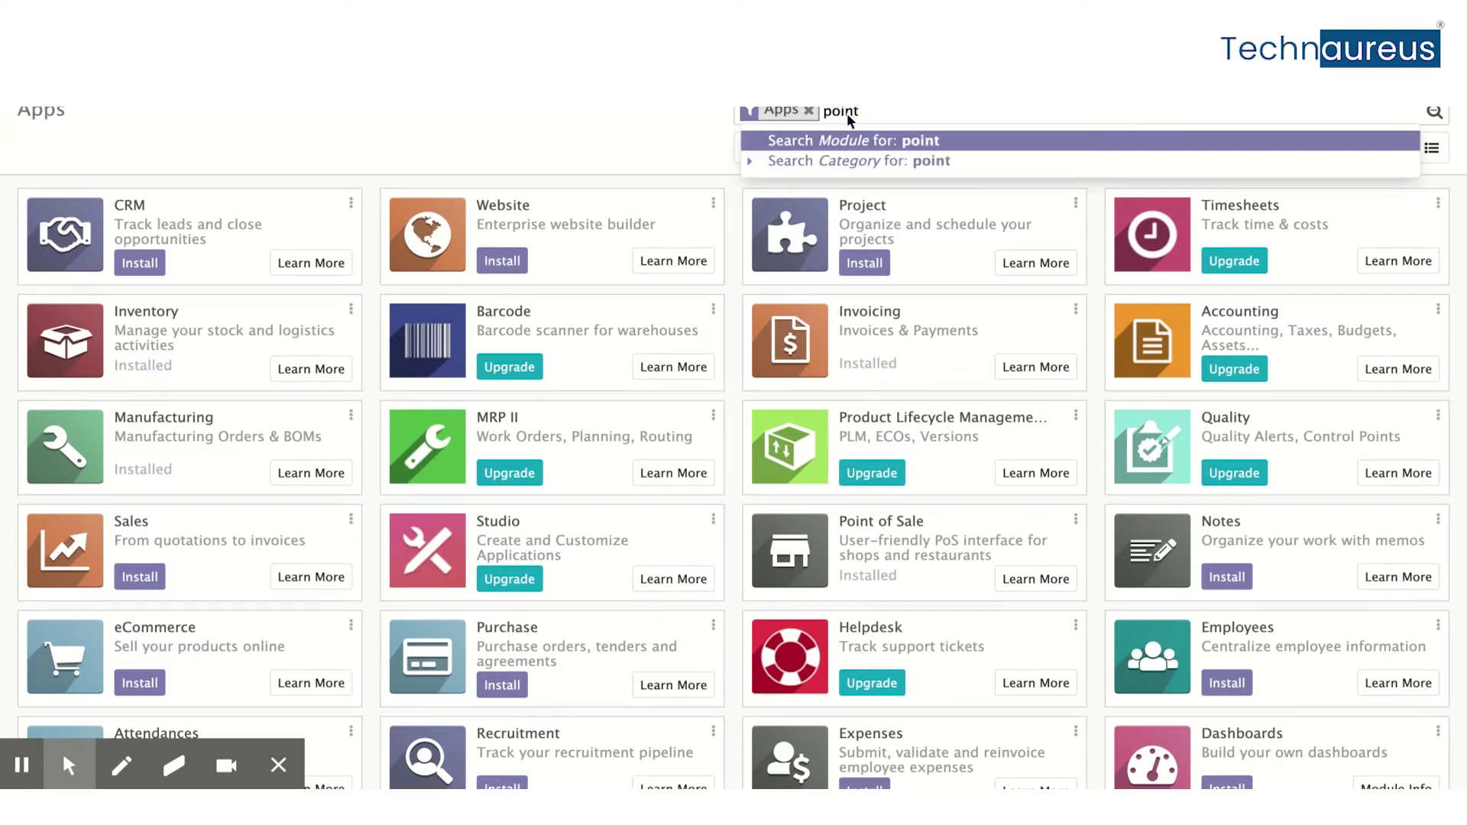
{"action": "key", "text": "Return"}
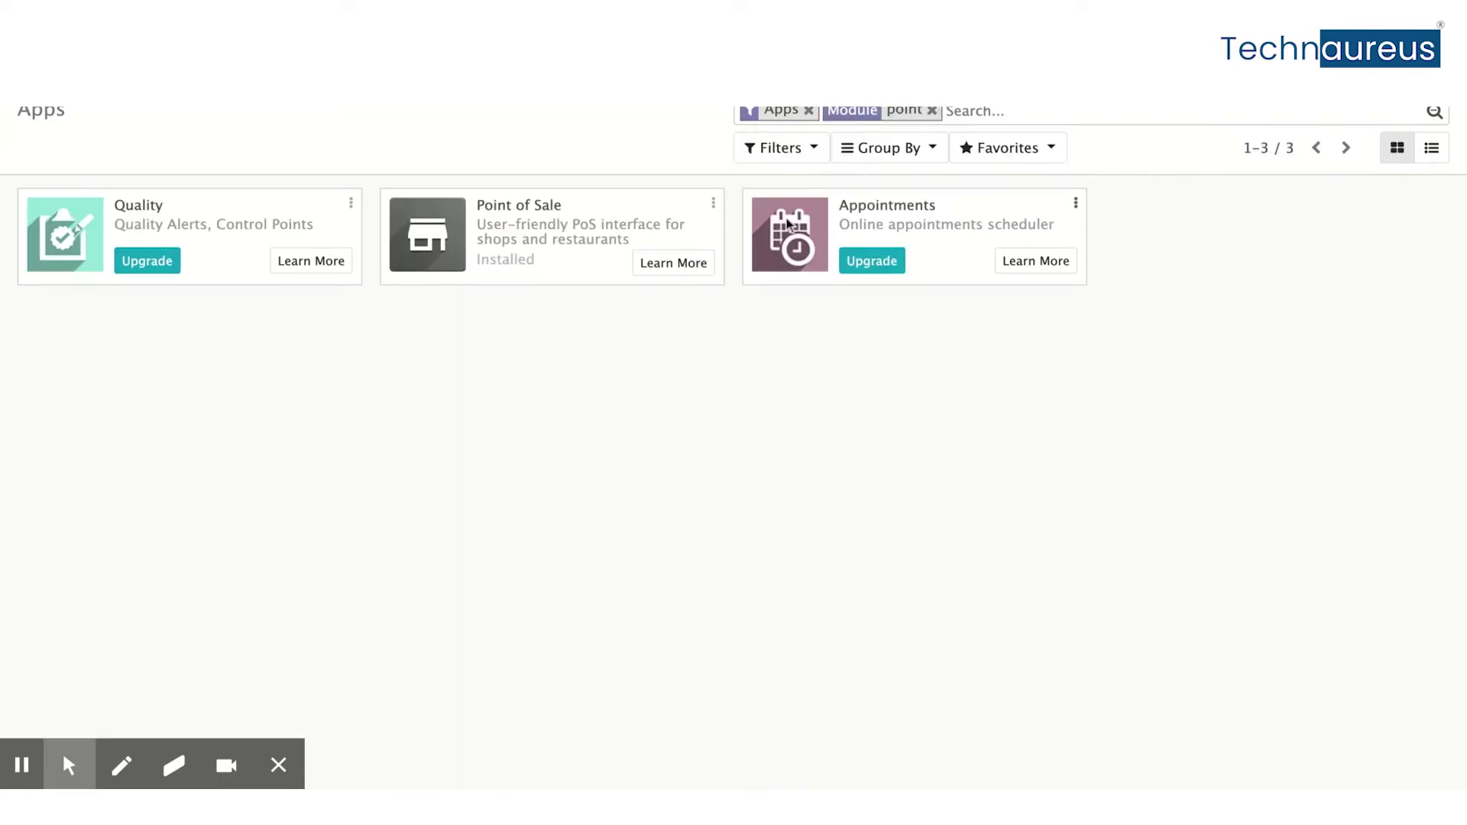
Step: Search apps for 'manufa' to confirm Manufacturing is installed, then go to Inventory Overview
{"action": "left_click", "coordinate": [931, 110]}
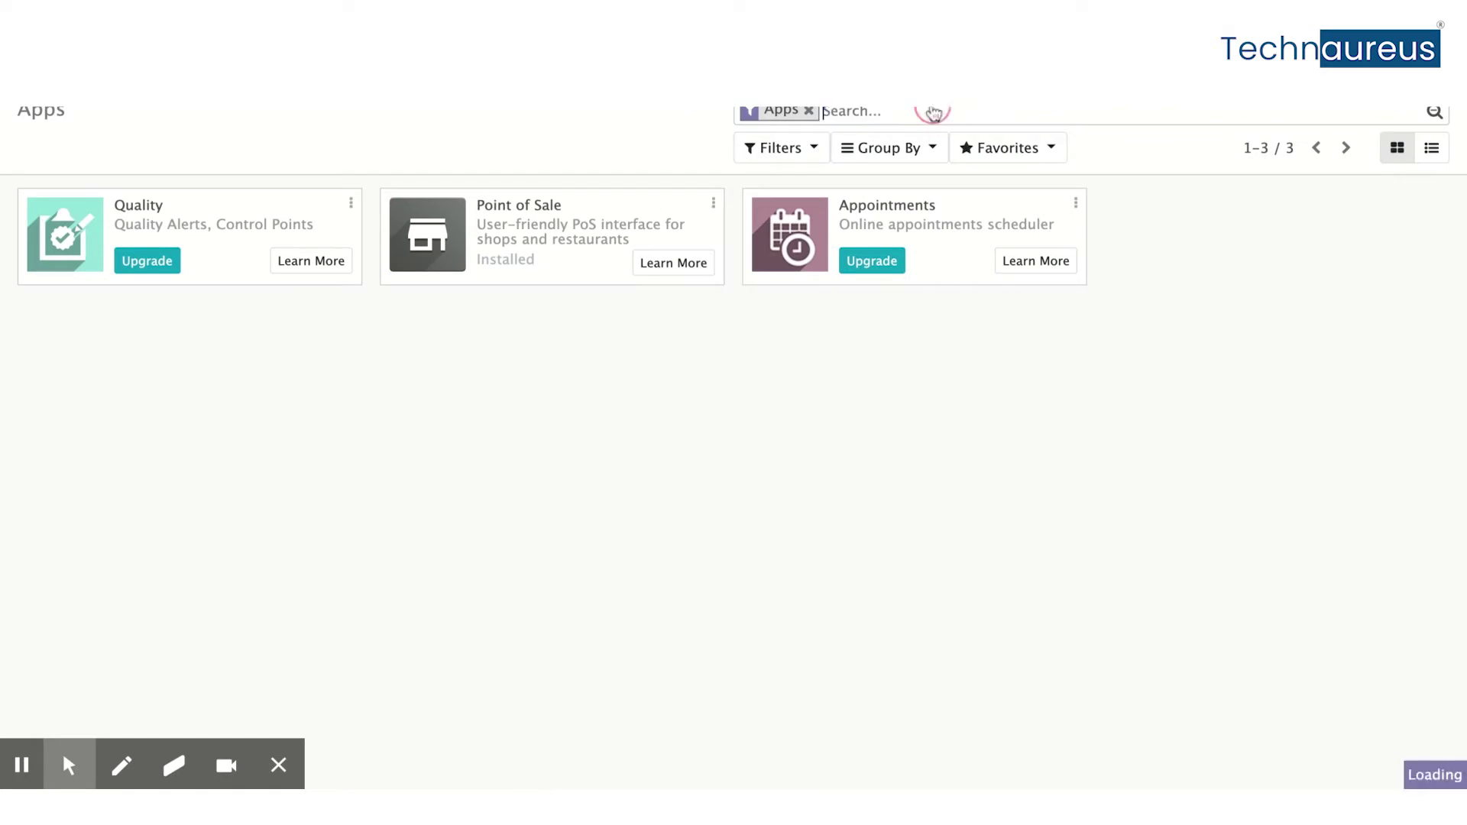
{"action": "type", "text": "m"}
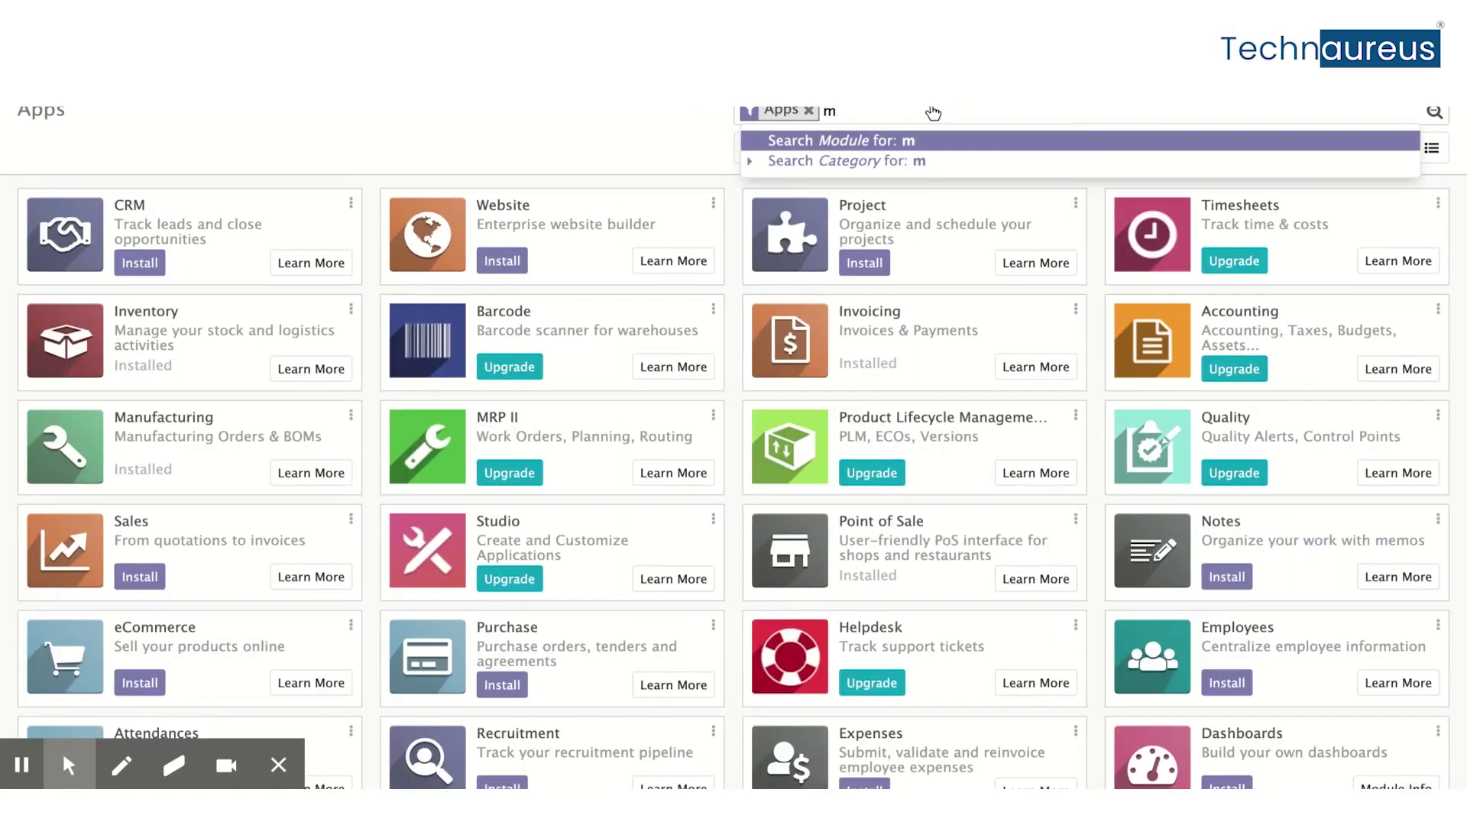
{"action": "type", "text": "anufa"}
{"action": "key", "text": "Return"}
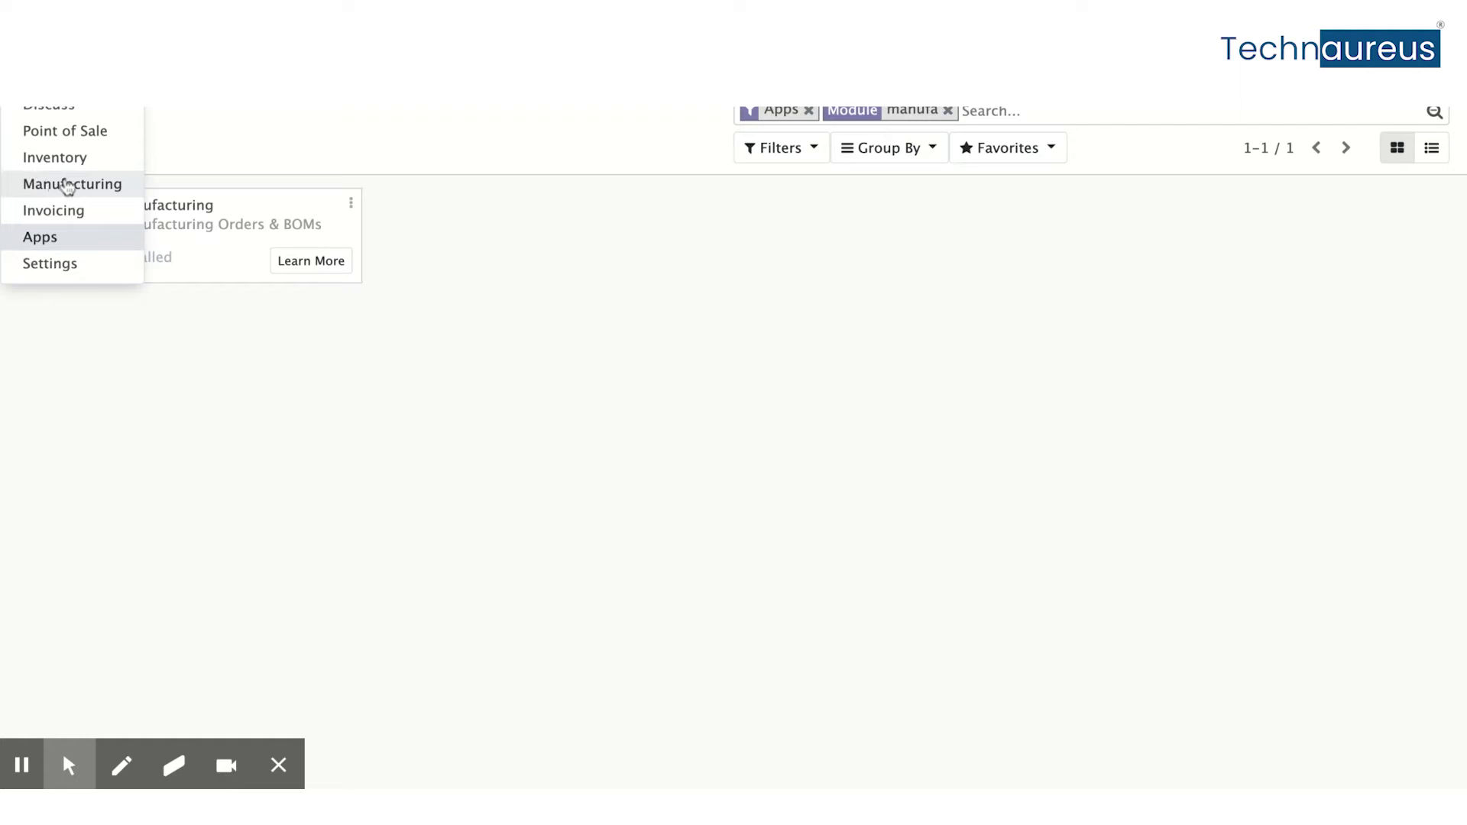
{"action": "left_click", "coordinate": [66, 159]}
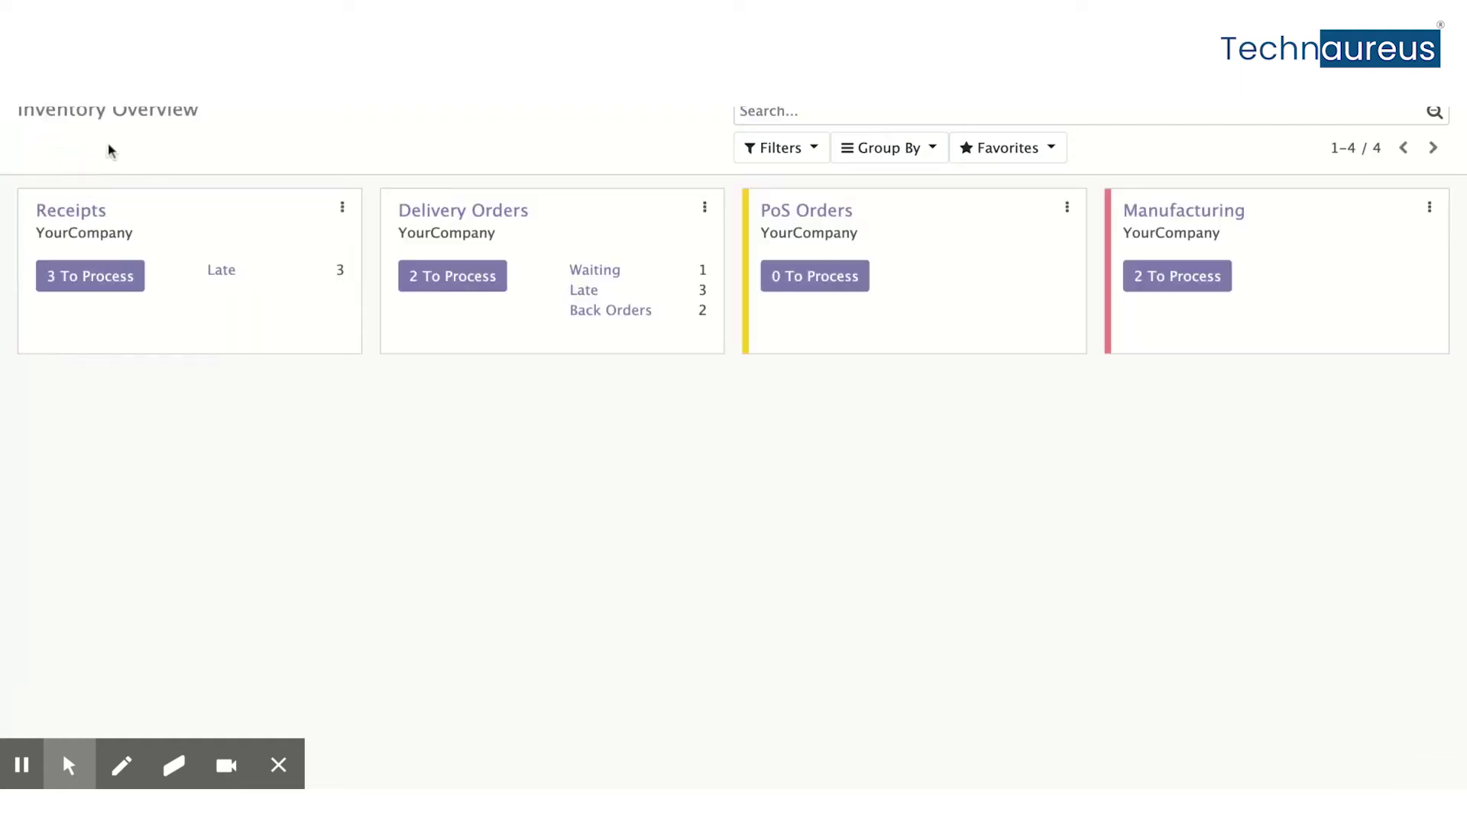
Step: Open the Inventory Products > Products list showing all 58 products
{"action": "left_click", "coordinate": [428, 92]}
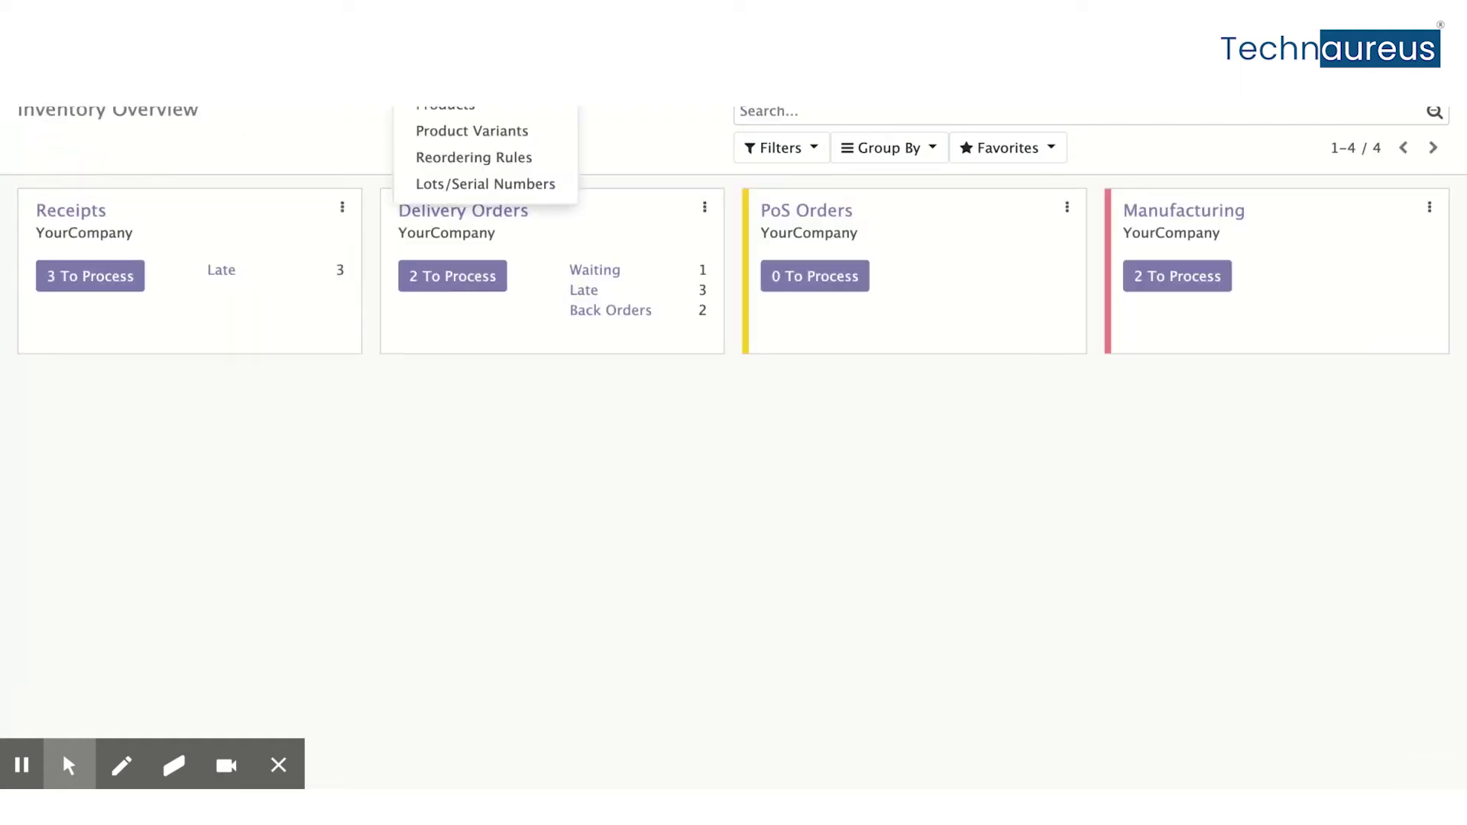
{"action": "left_click", "coordinate": [428, 108]}
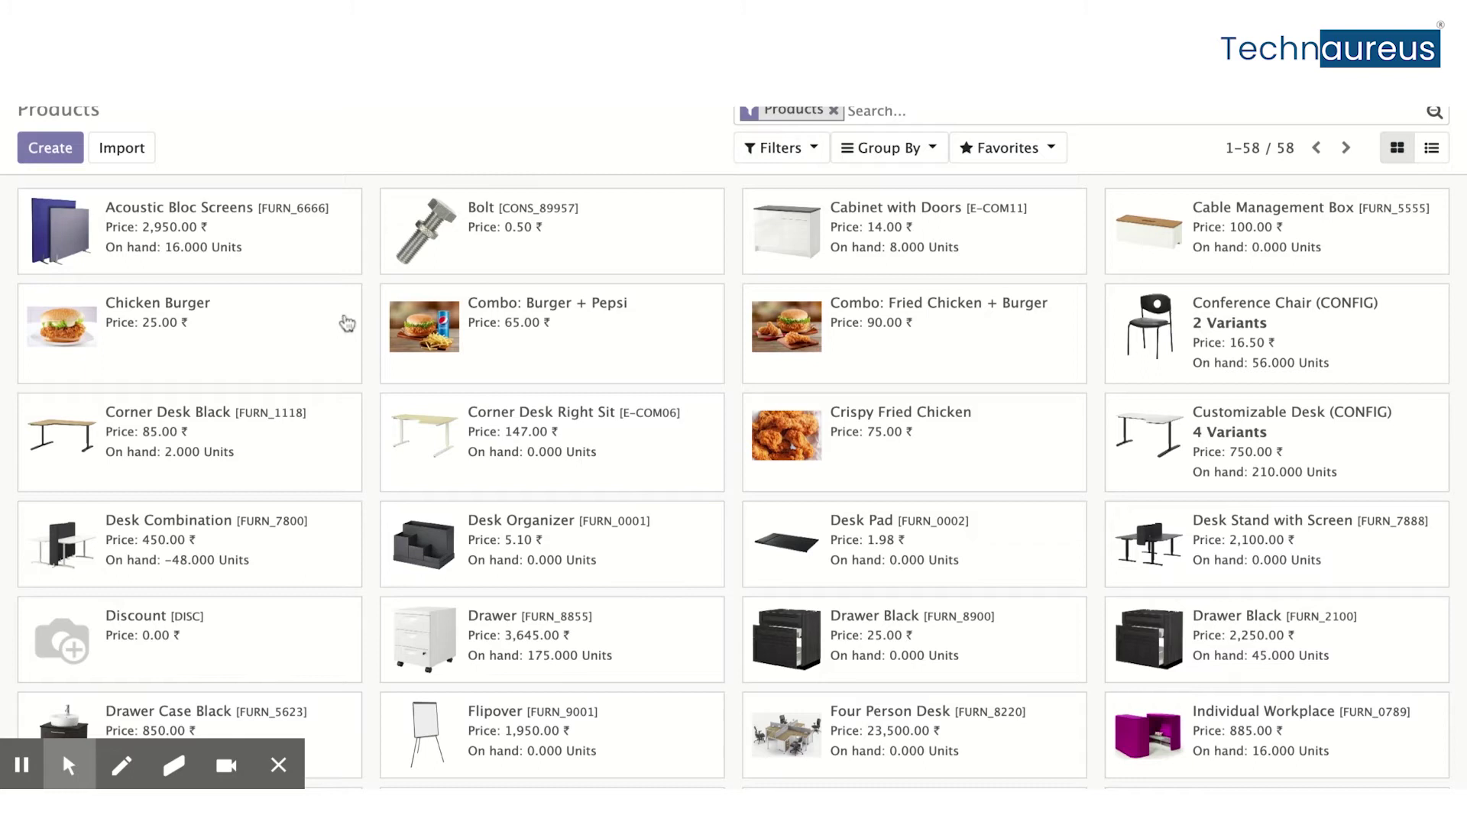
{"action": "left_click", "coordinate": [177, 344]}
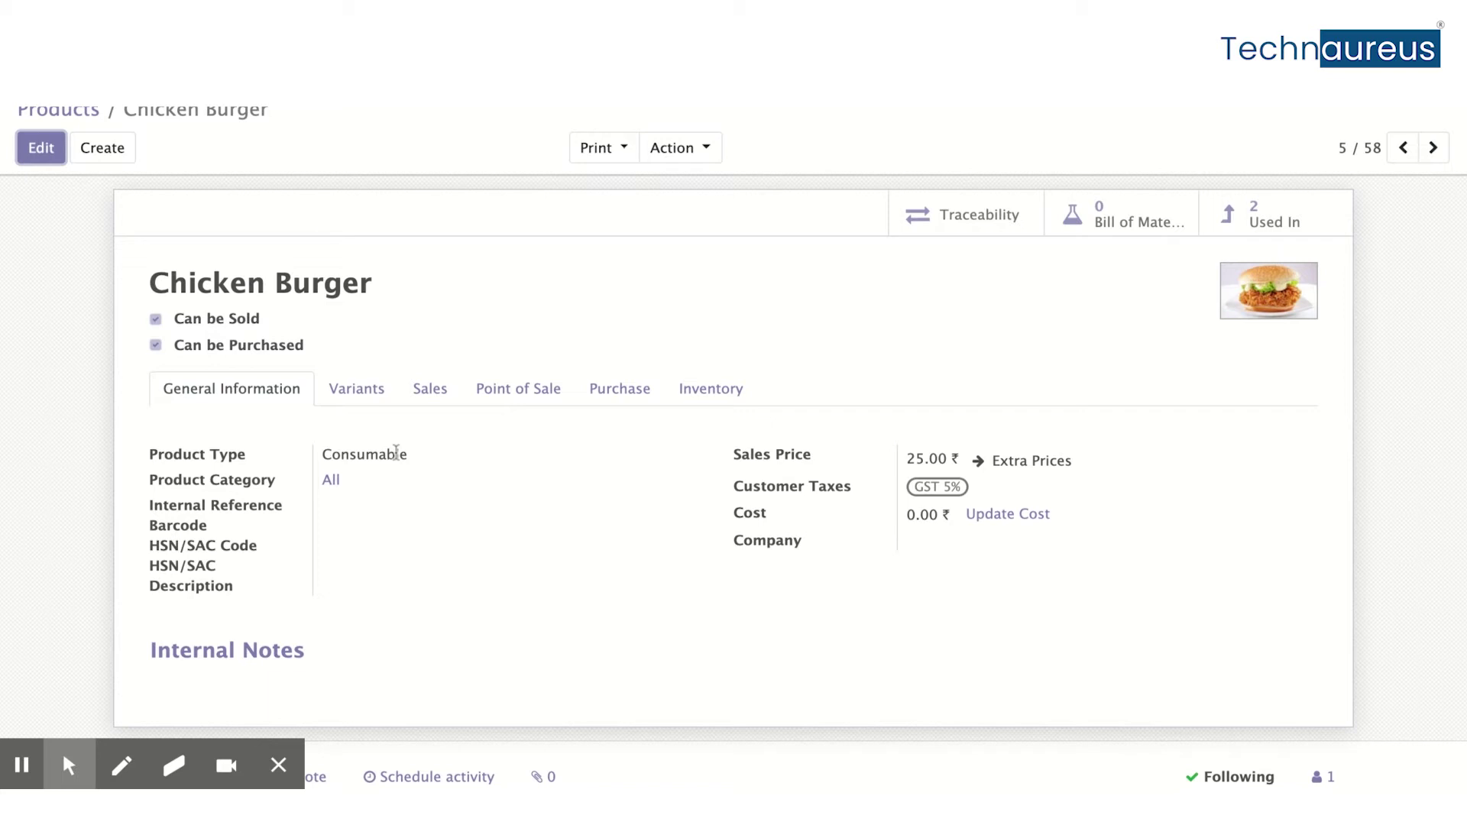
{"action": "left_click", "coordinate": [530, 387]}
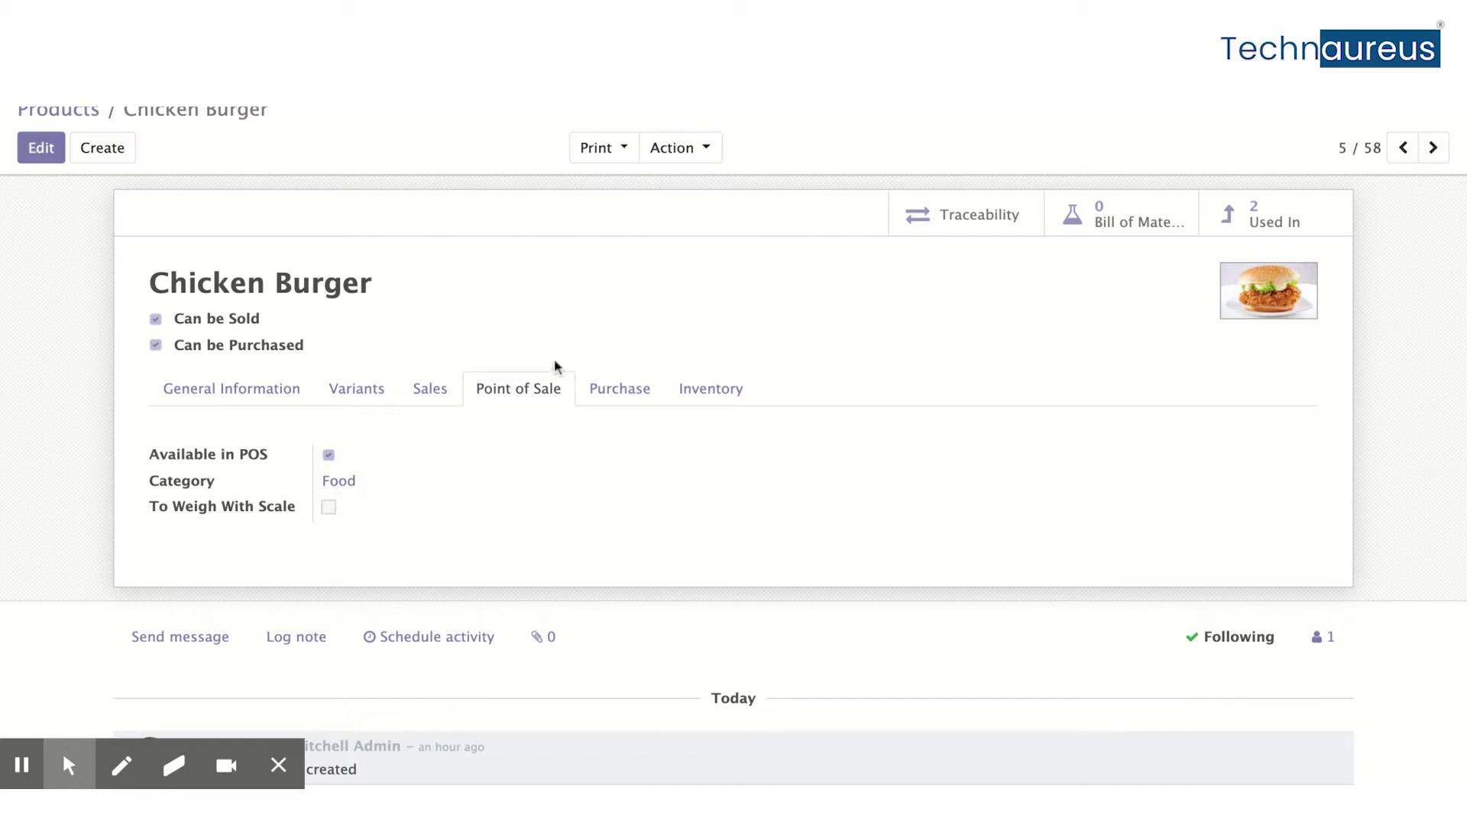
{"action": "left_click", "coordinate": [97, 111]}
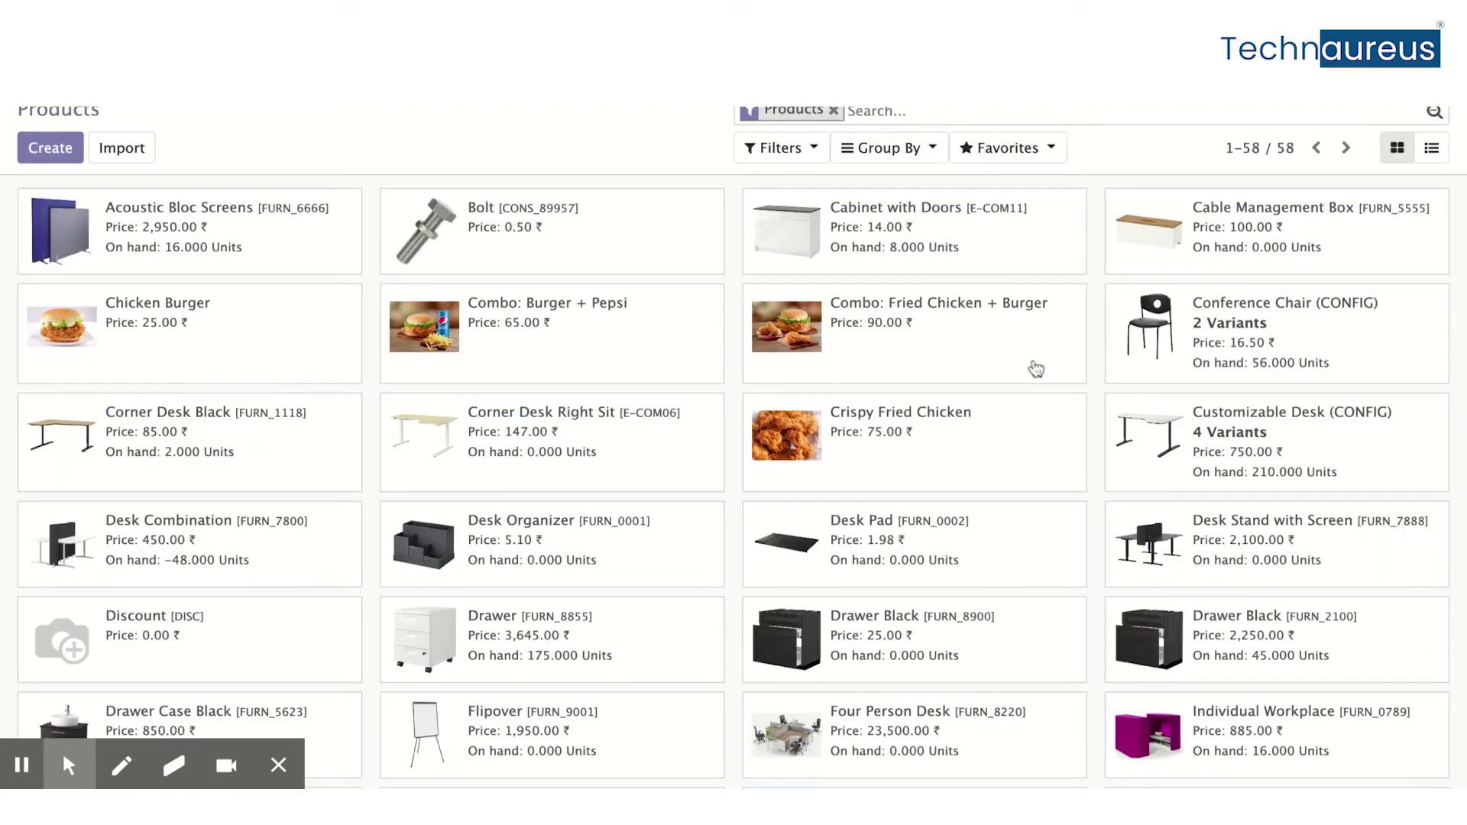
{"action": "left_click", "coordinate": [987, 435]}
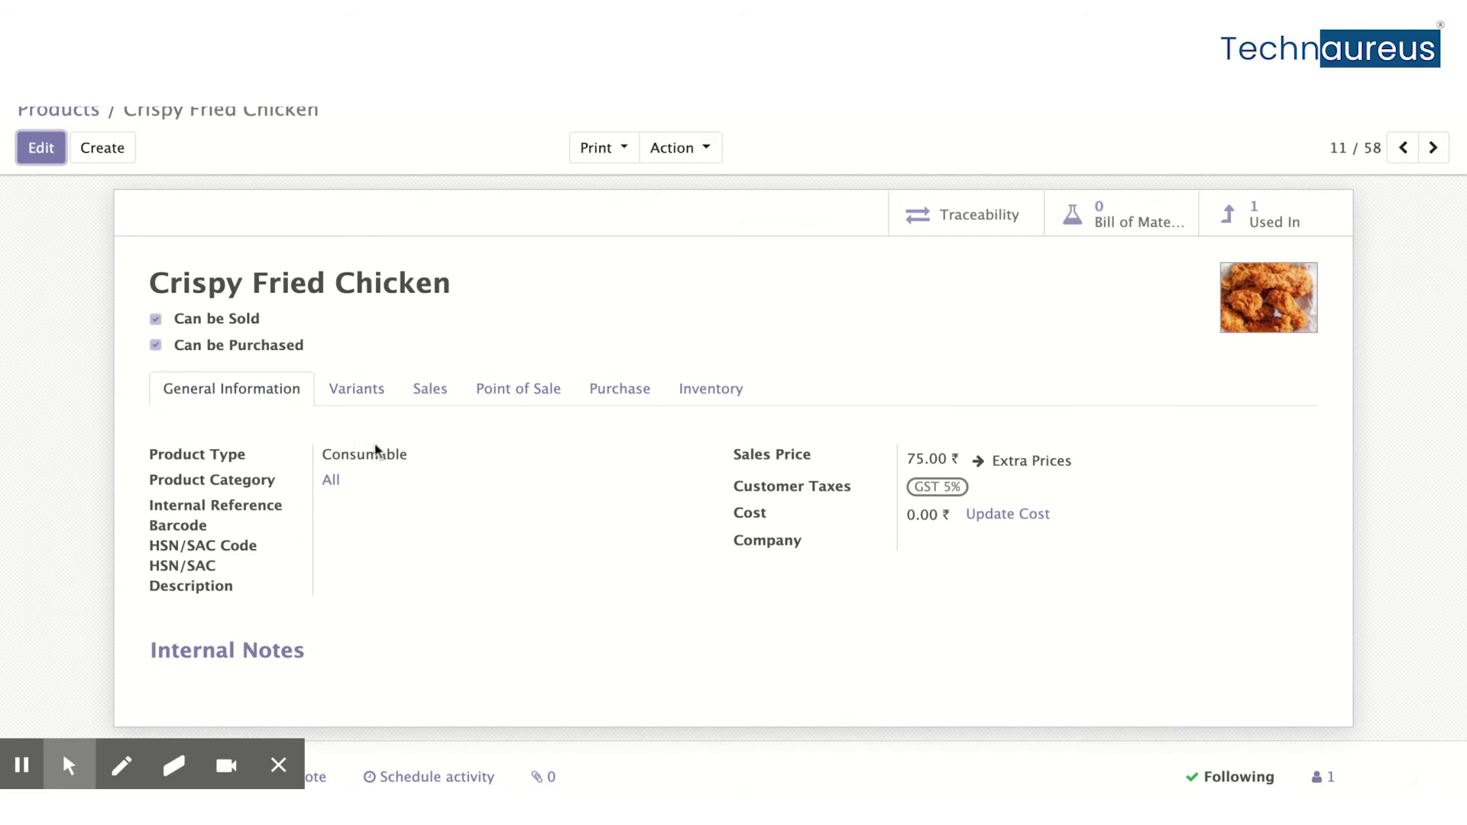
{"action": "left_click", "coordinate": [81, 112]}
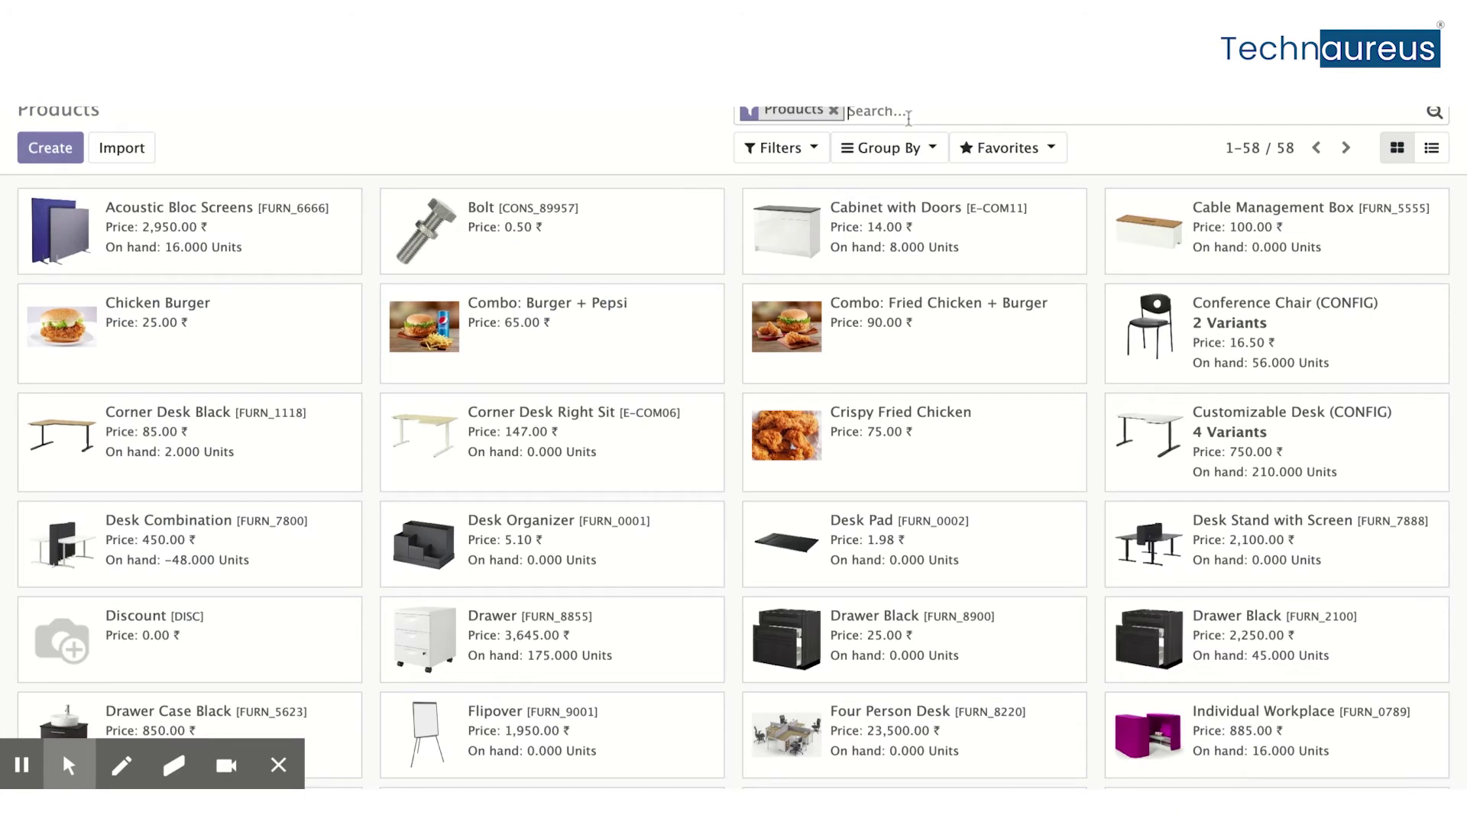
{"action": "type", "text": "p"}
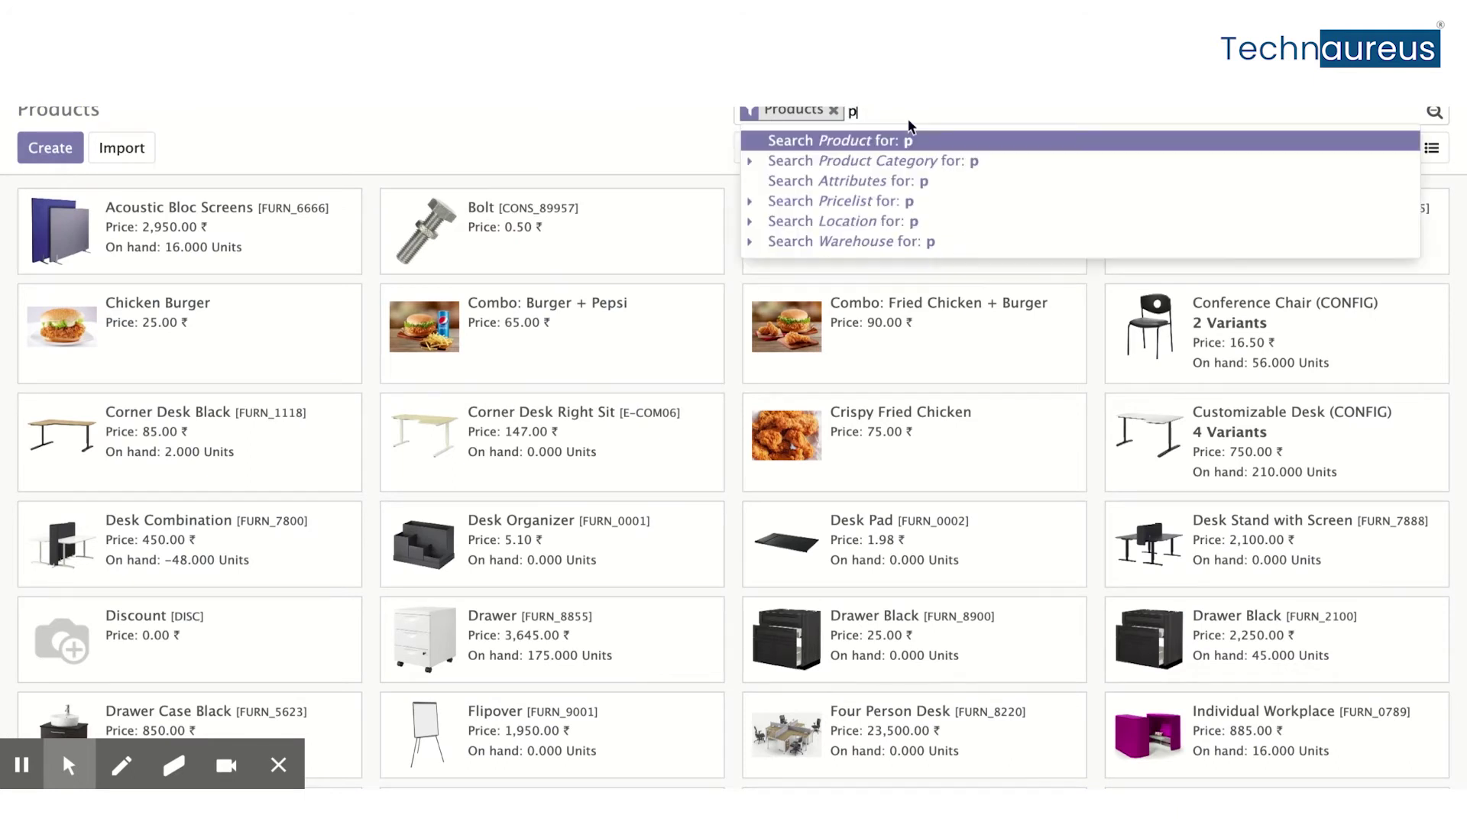
{"action": "type", "text": "epsi"}
{"action": "key", "text": "Return"}
{"action": "left_click", "coordinate": [577, 222]}
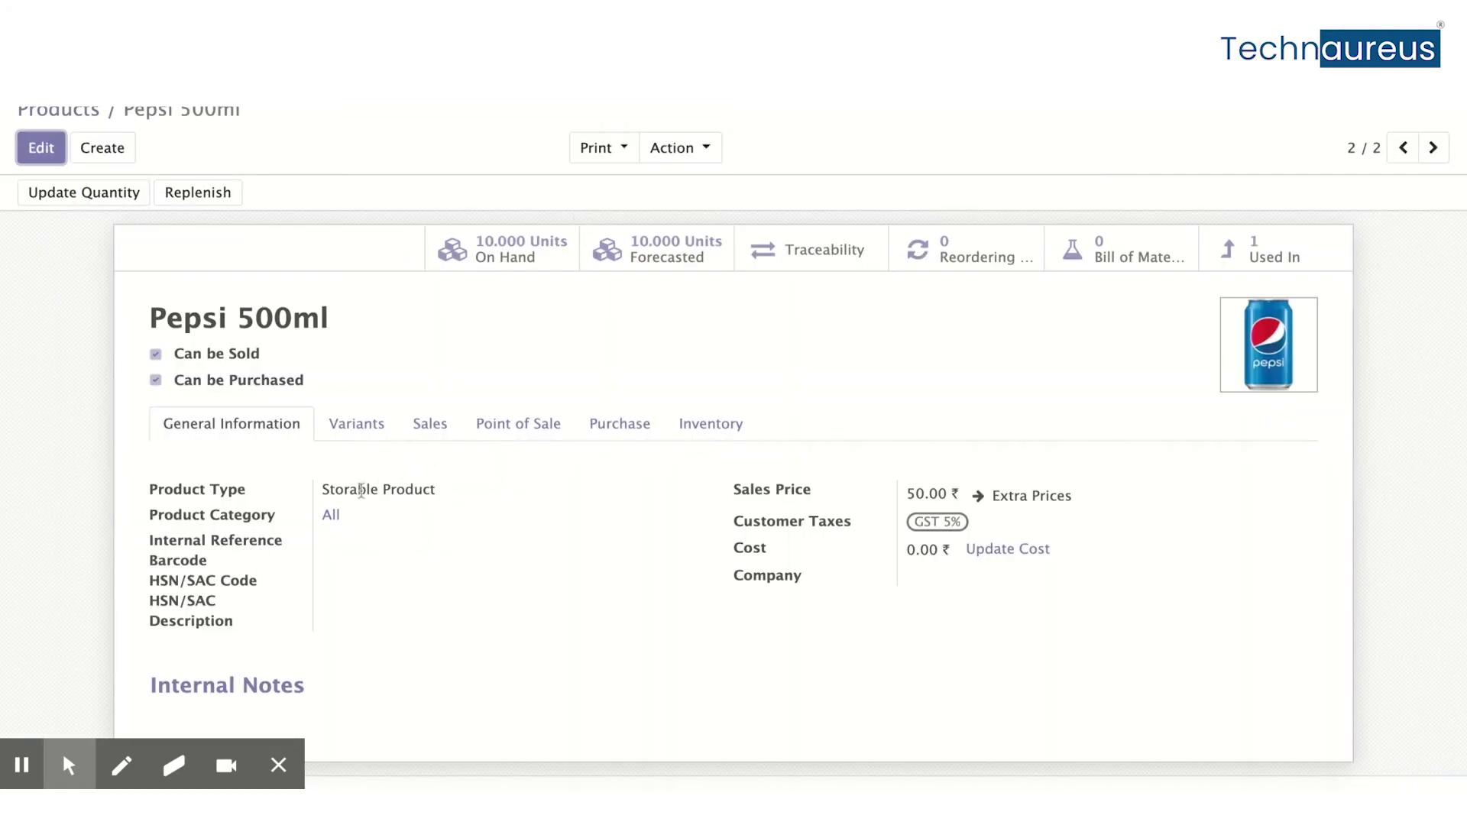
{"action": "left_click_drag", "start_coordinate": [320, 486], "coordinate": [441, 490]}
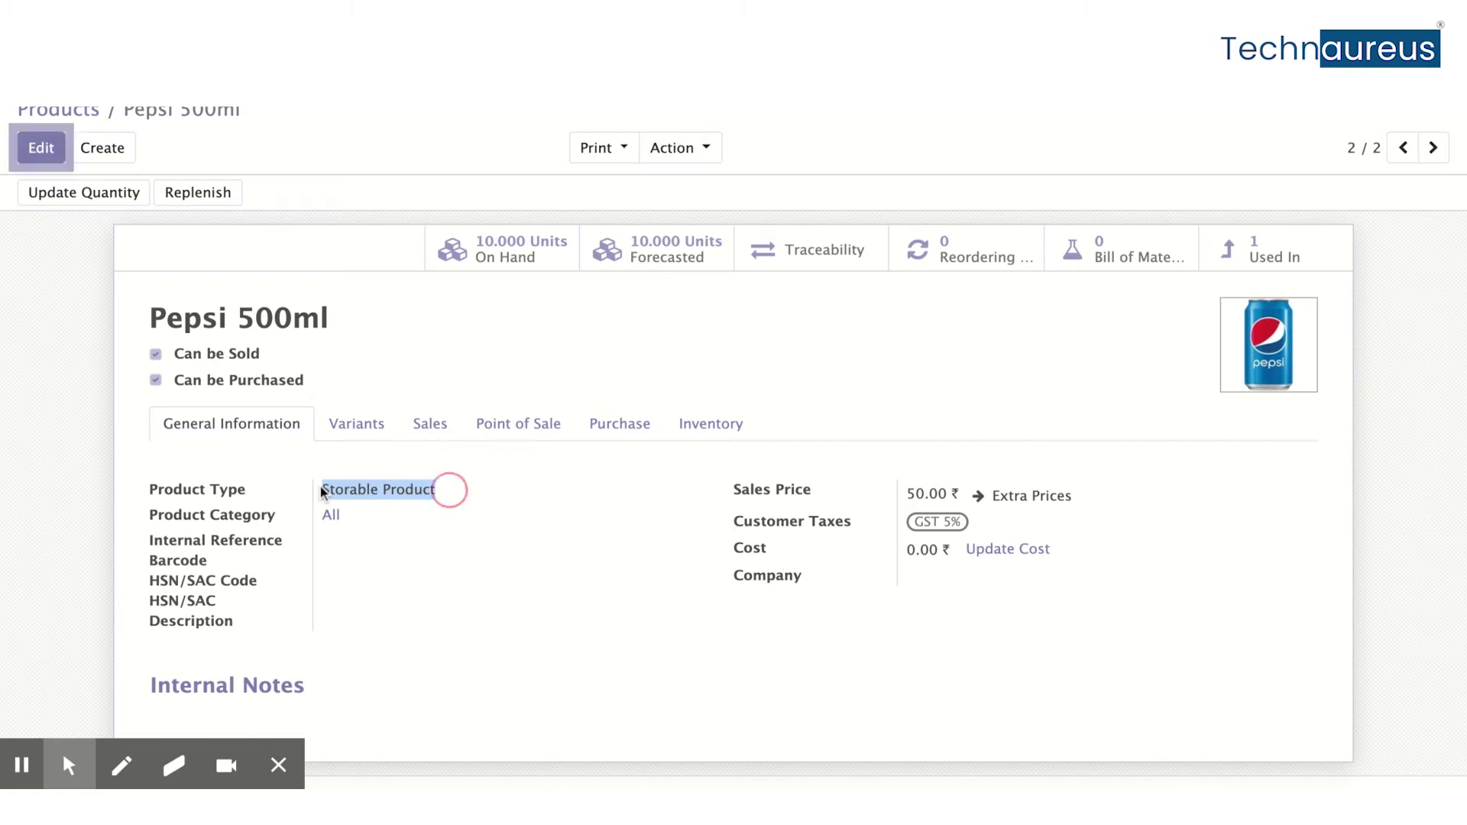
{"action": "left_click", "coordinate": [480, 490]}
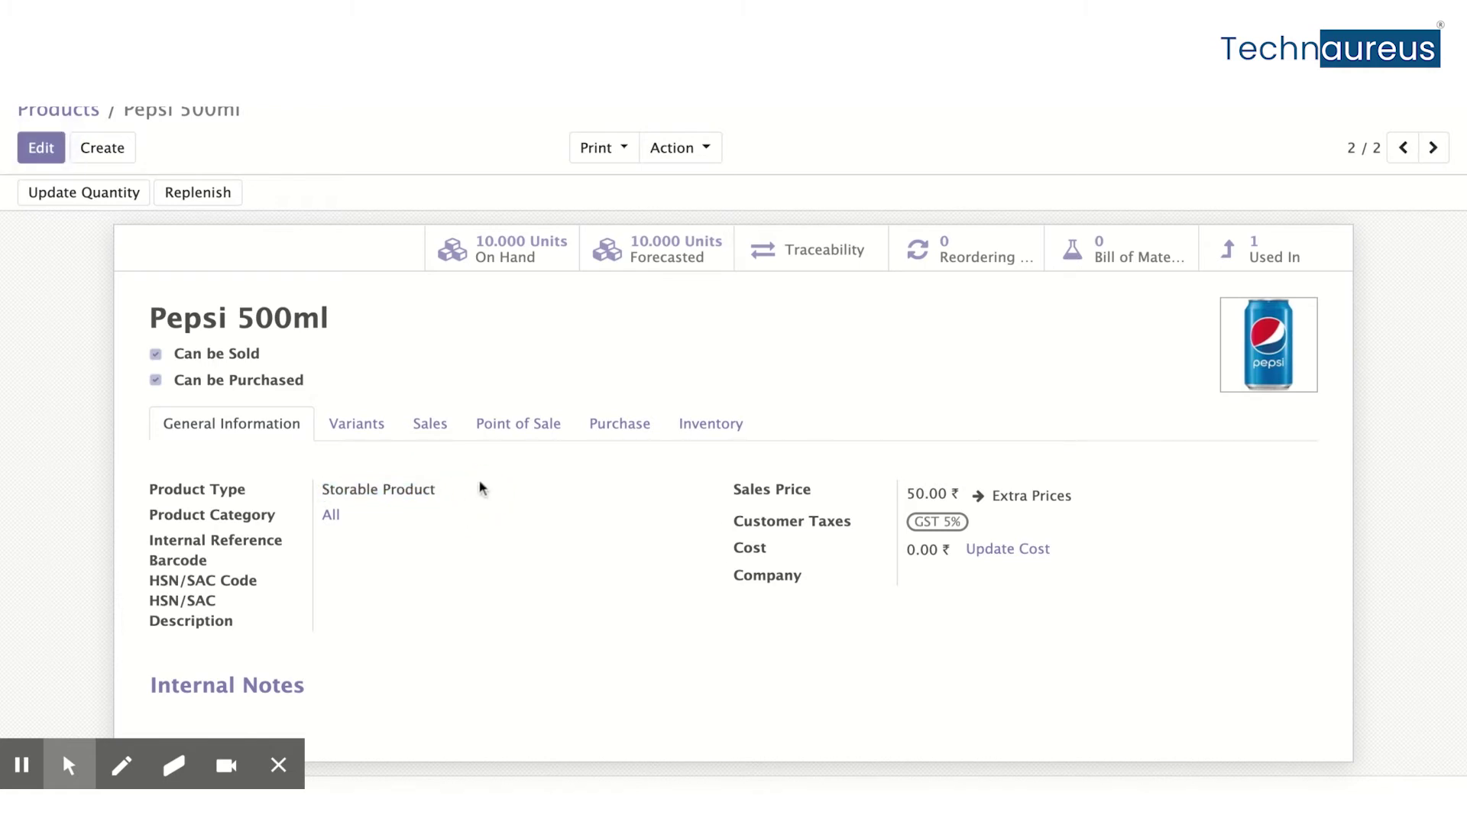
{"action": "left_click", "coordinate": [518, 425]}
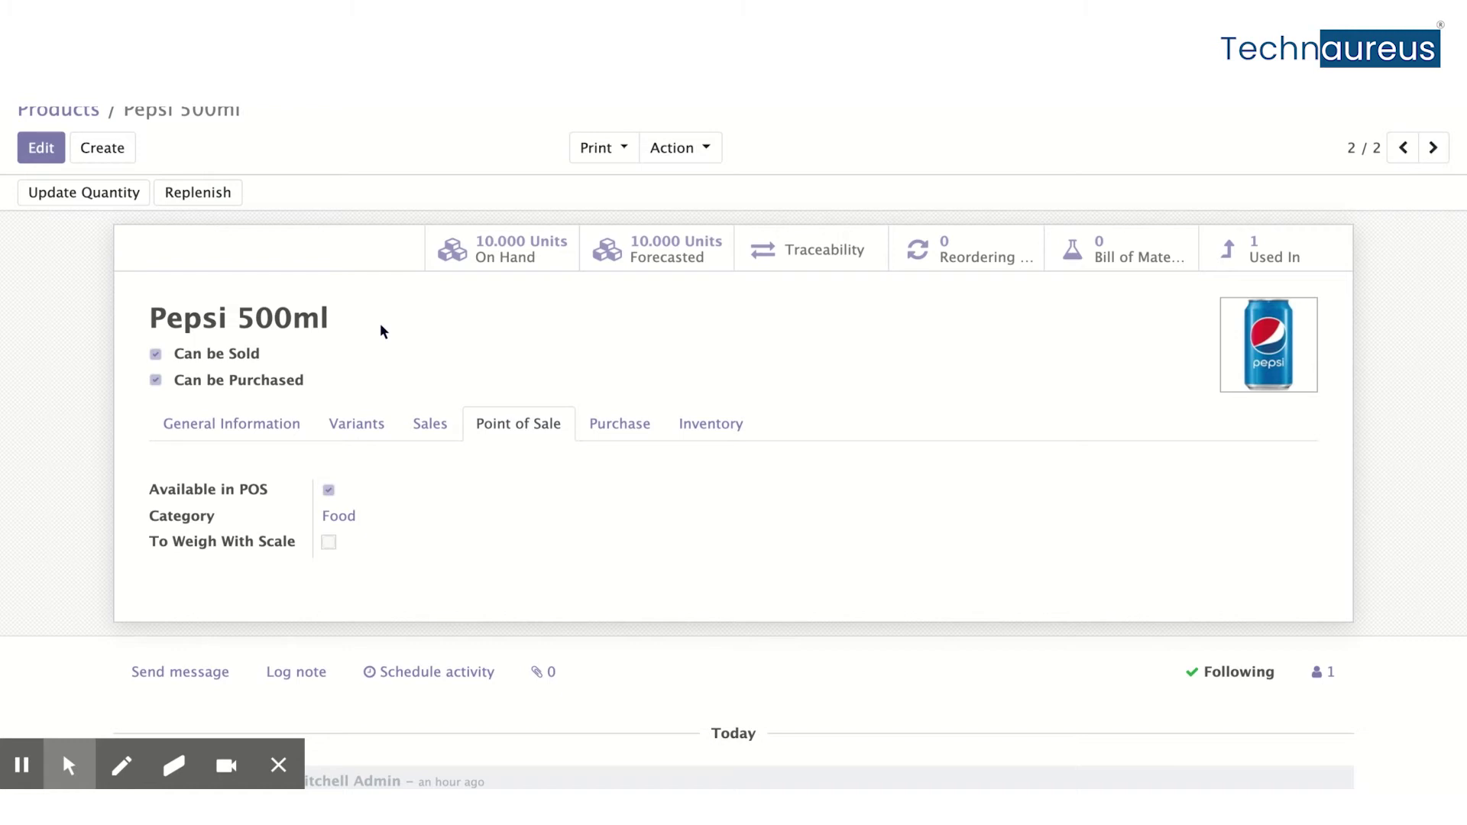
{"action": "left_click", "coordinate": [75, 110]}
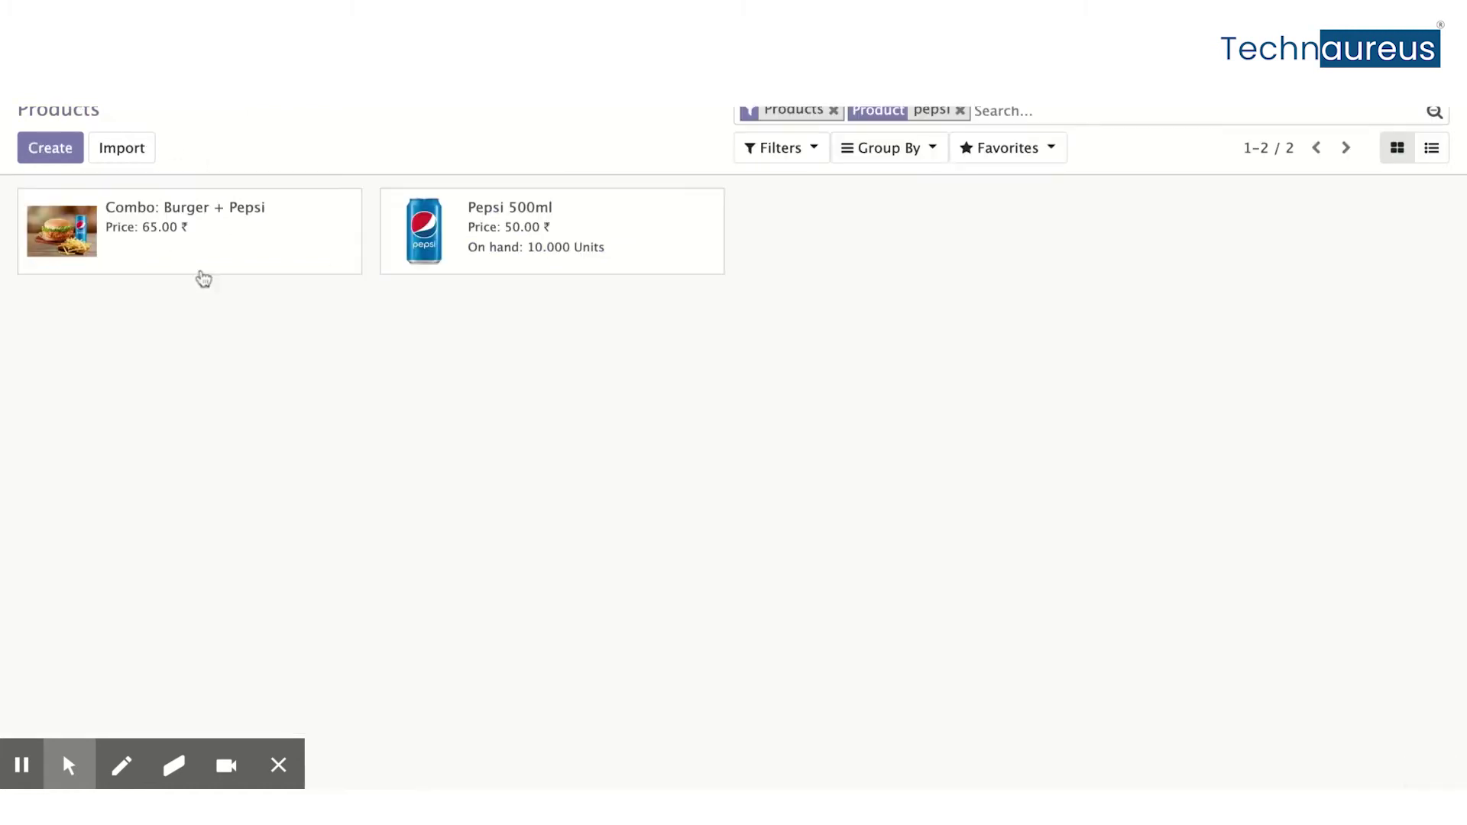
Step: Filter products by 'combo' and open Combo: Burger + Pepsi
{"action": "left_click", "coordinate": [960, 110]}
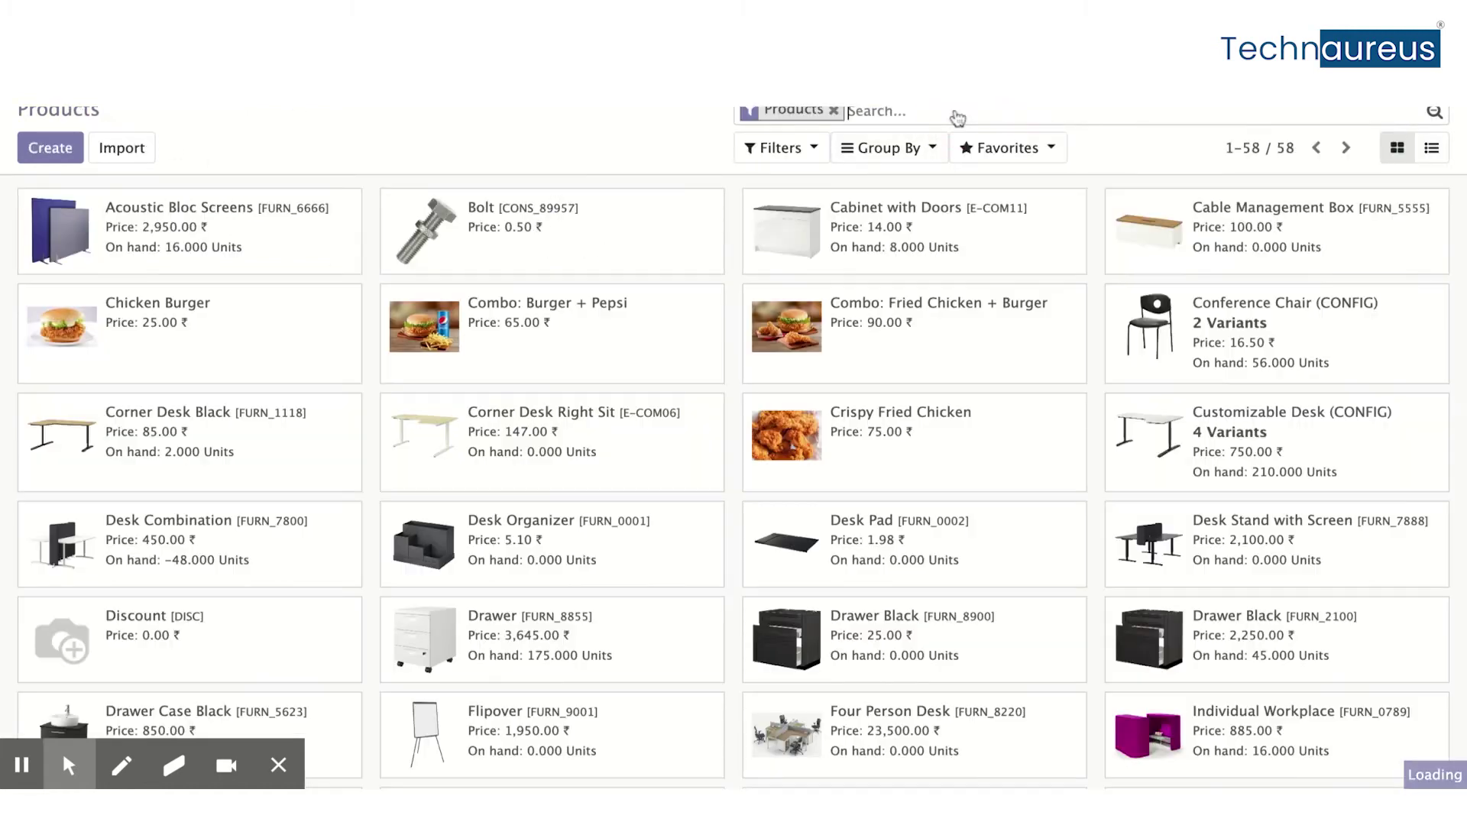
{"action": "type", "text": "combo"}
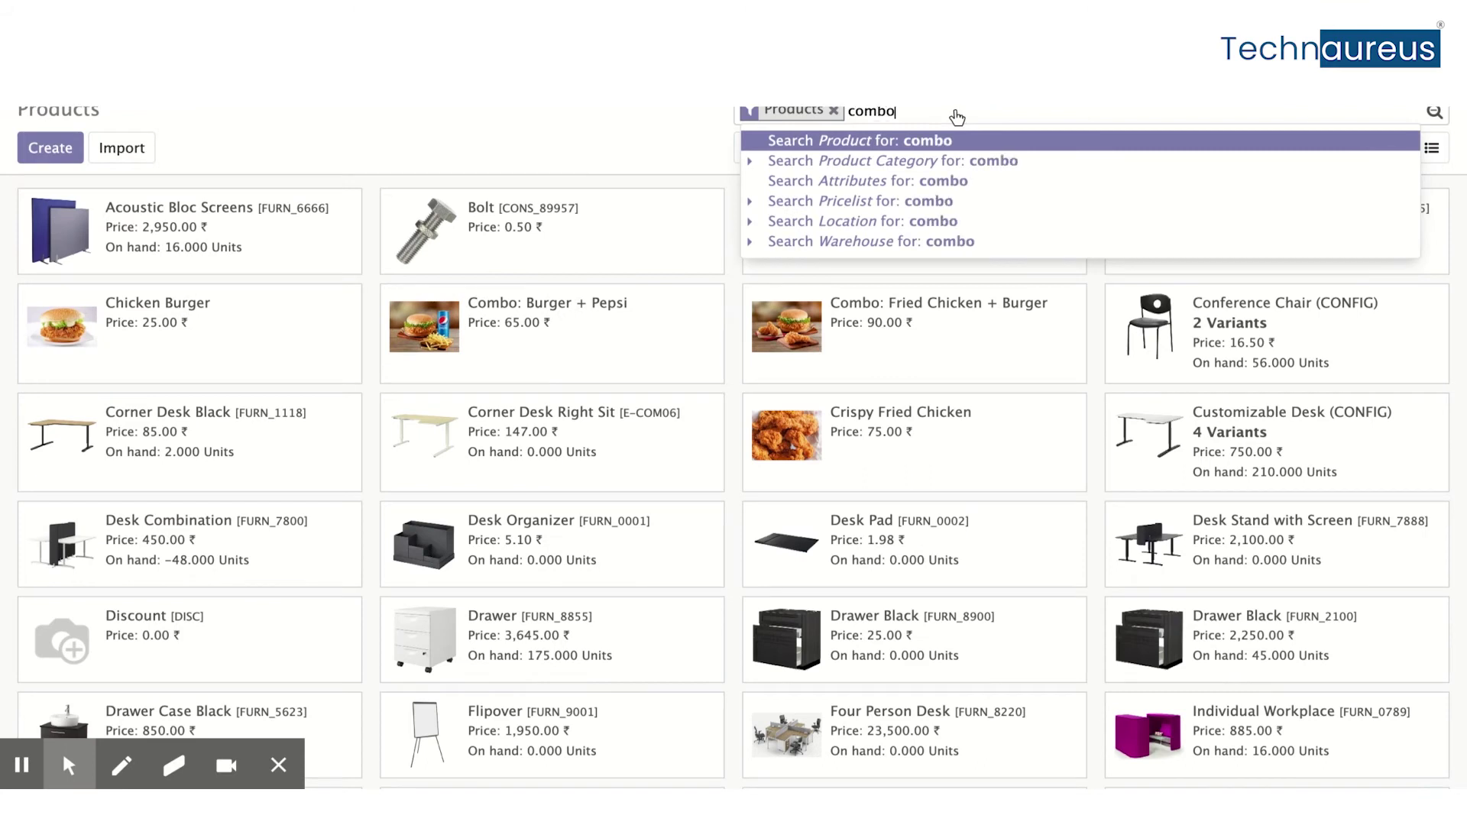
{"action": "key", "text": "Return"}
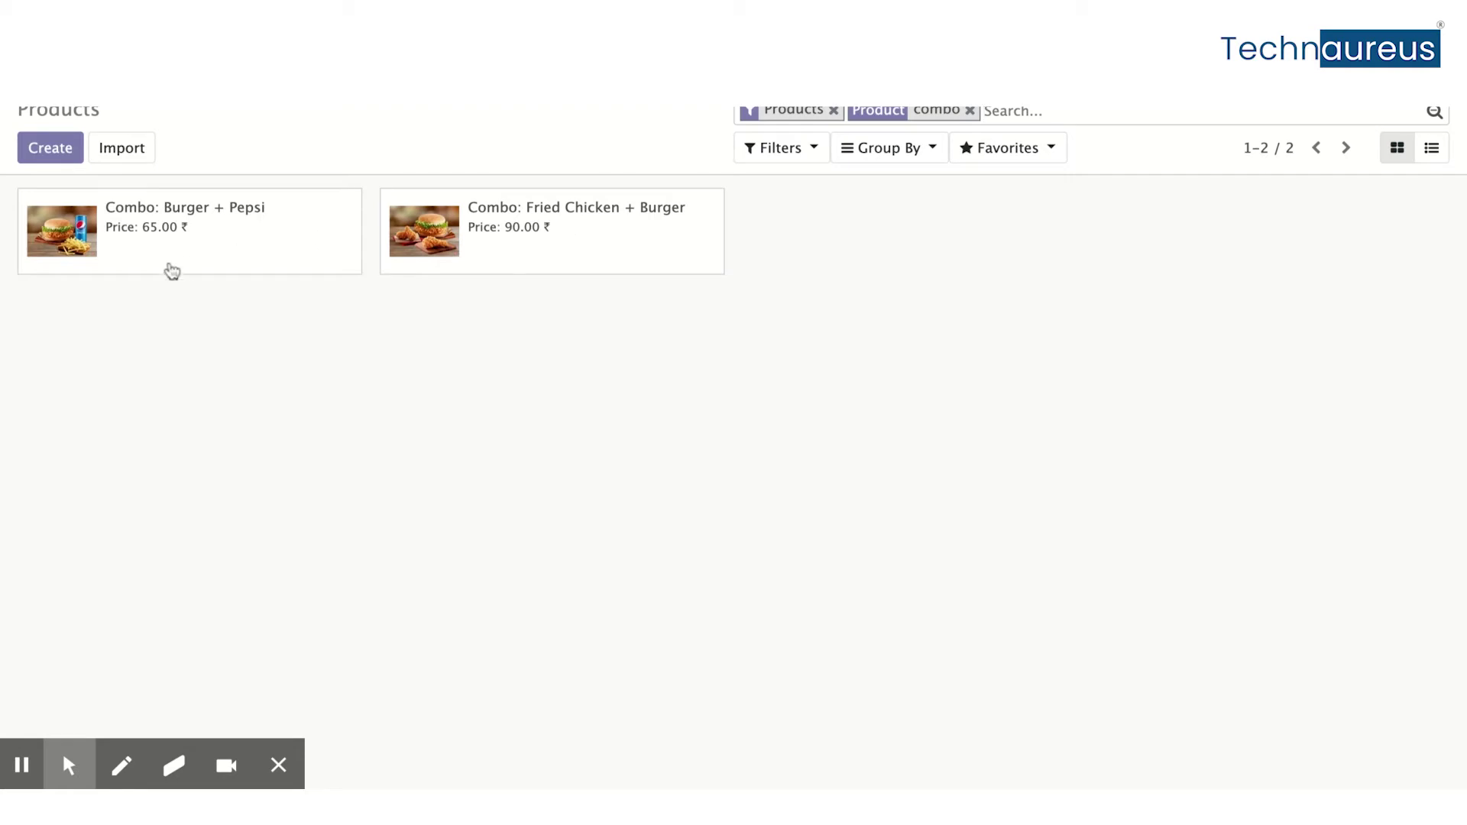
{"action": "left_click", "coordinate": [235, 230]}
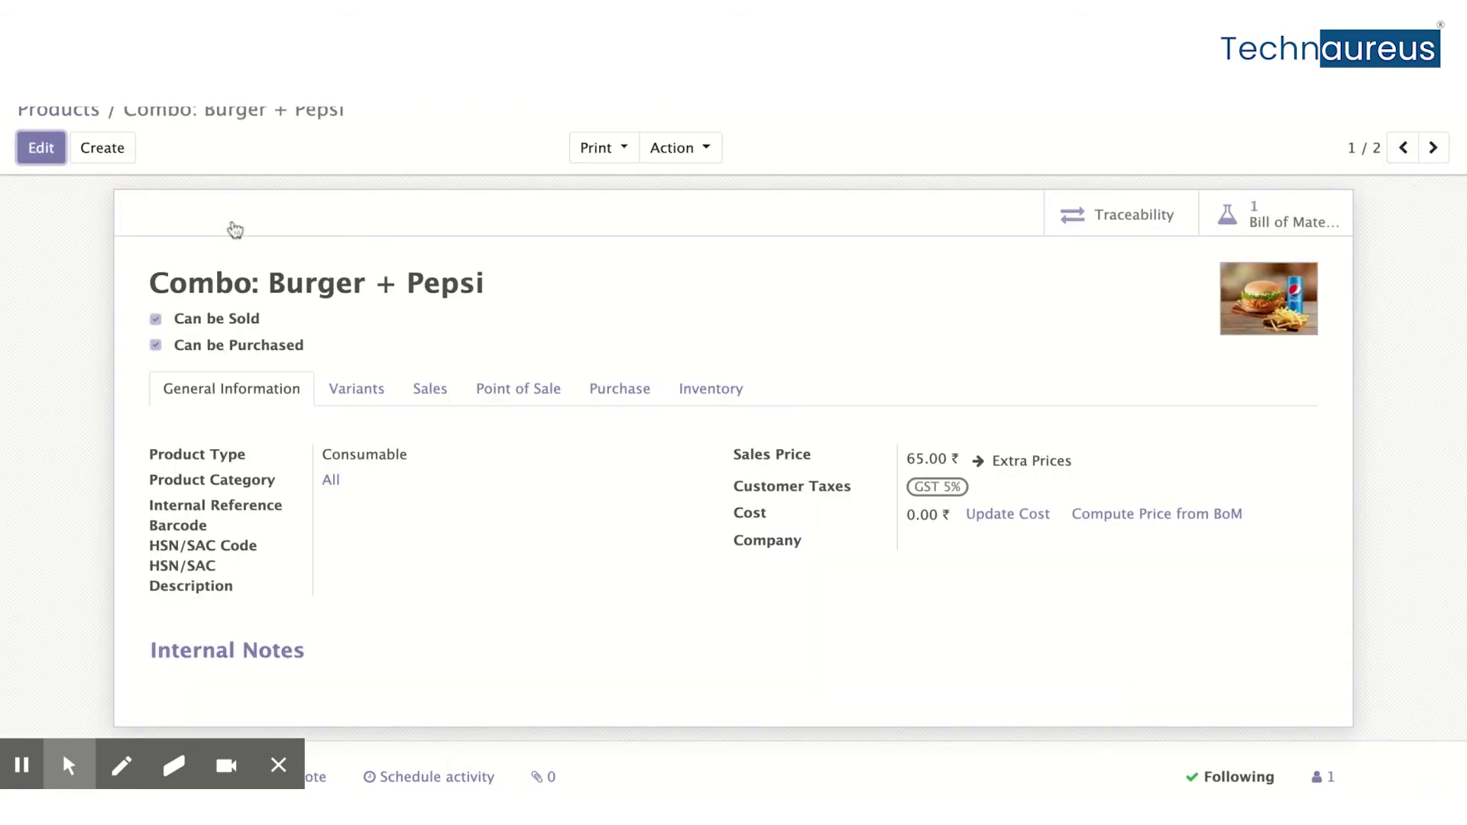
Step: Review its Point of Sale and Inventory route settings, then view its Kit bill of materials
{"action": "left_click_drag", "start_coordinate": [152, 283], "coordinate": [485, 284]}
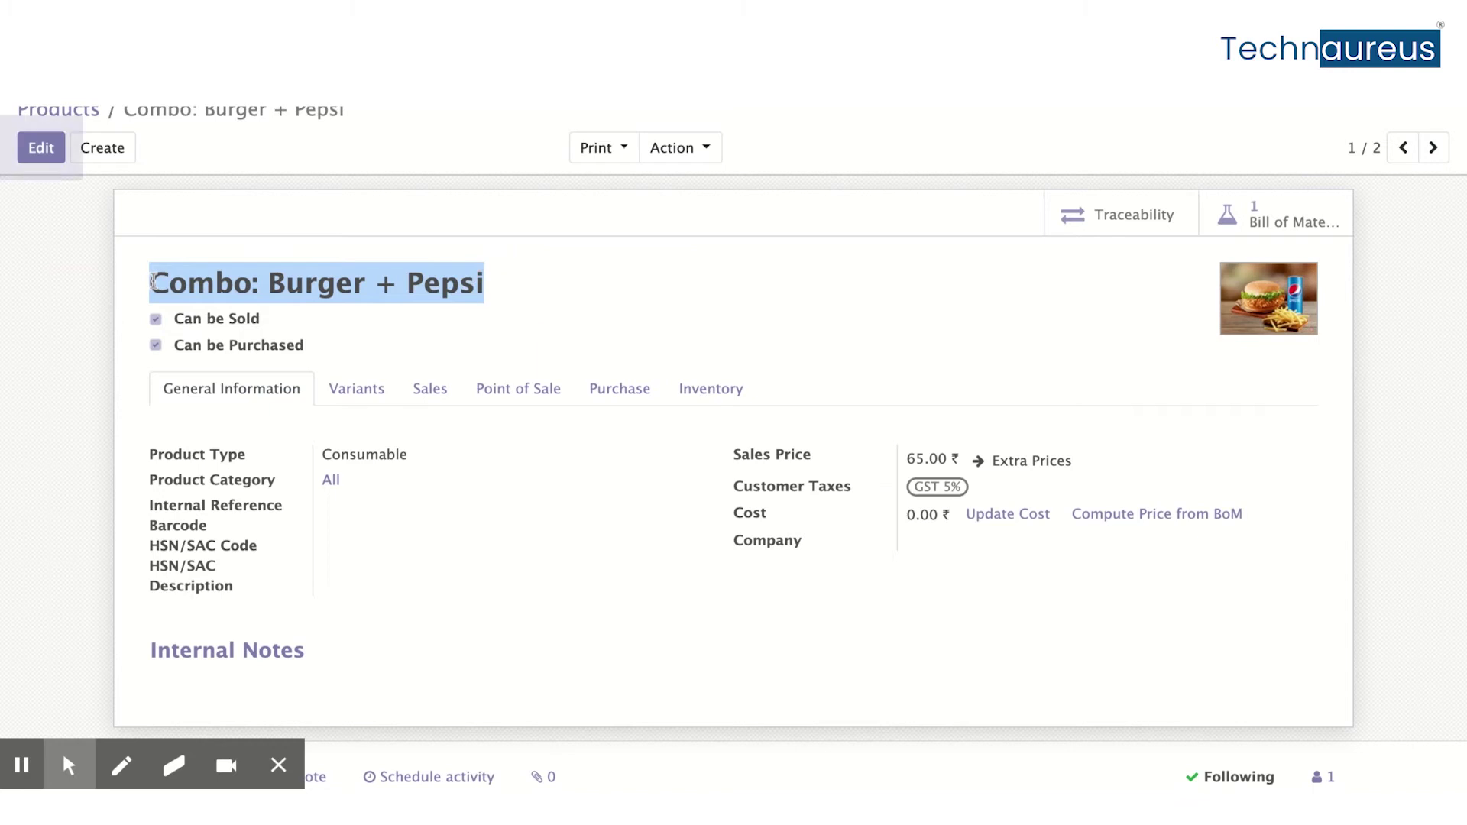
{"action": "left_click", "coordinate": [152, 283]}
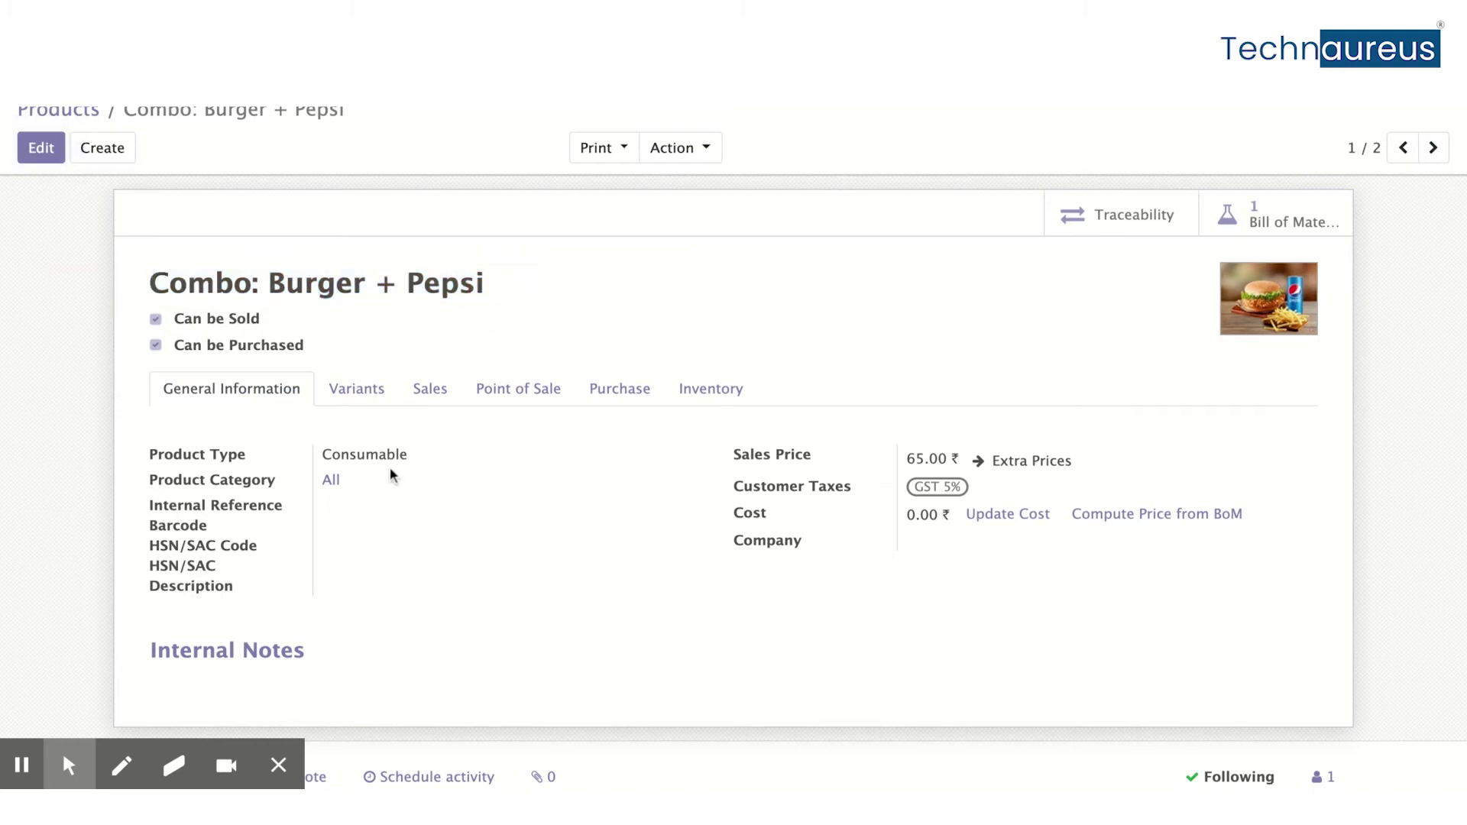
{"action": "left_click", "coordinate": [501, 399]}
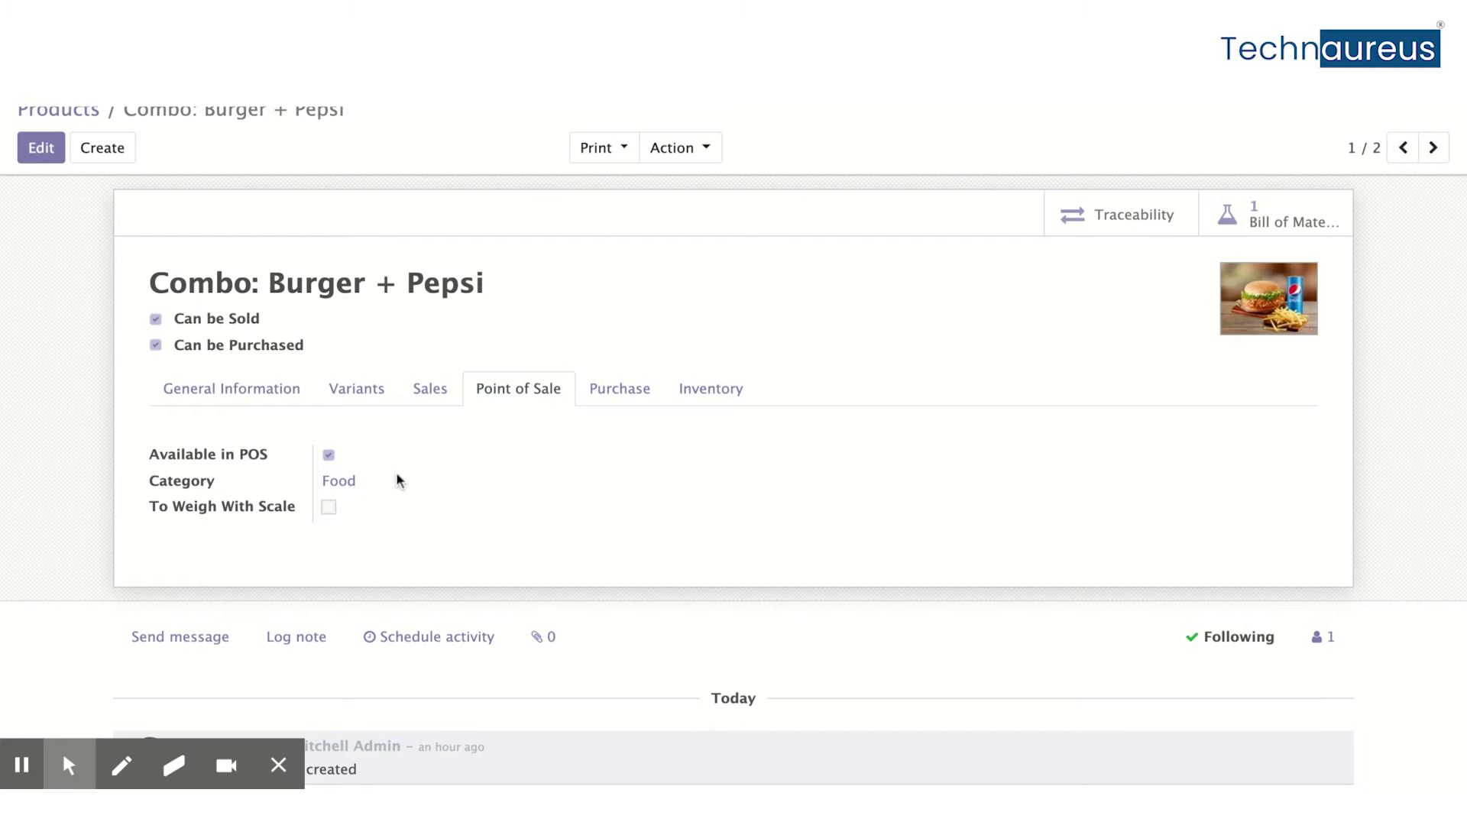
{"action": "left_click", "coordinate": [700, 399]}
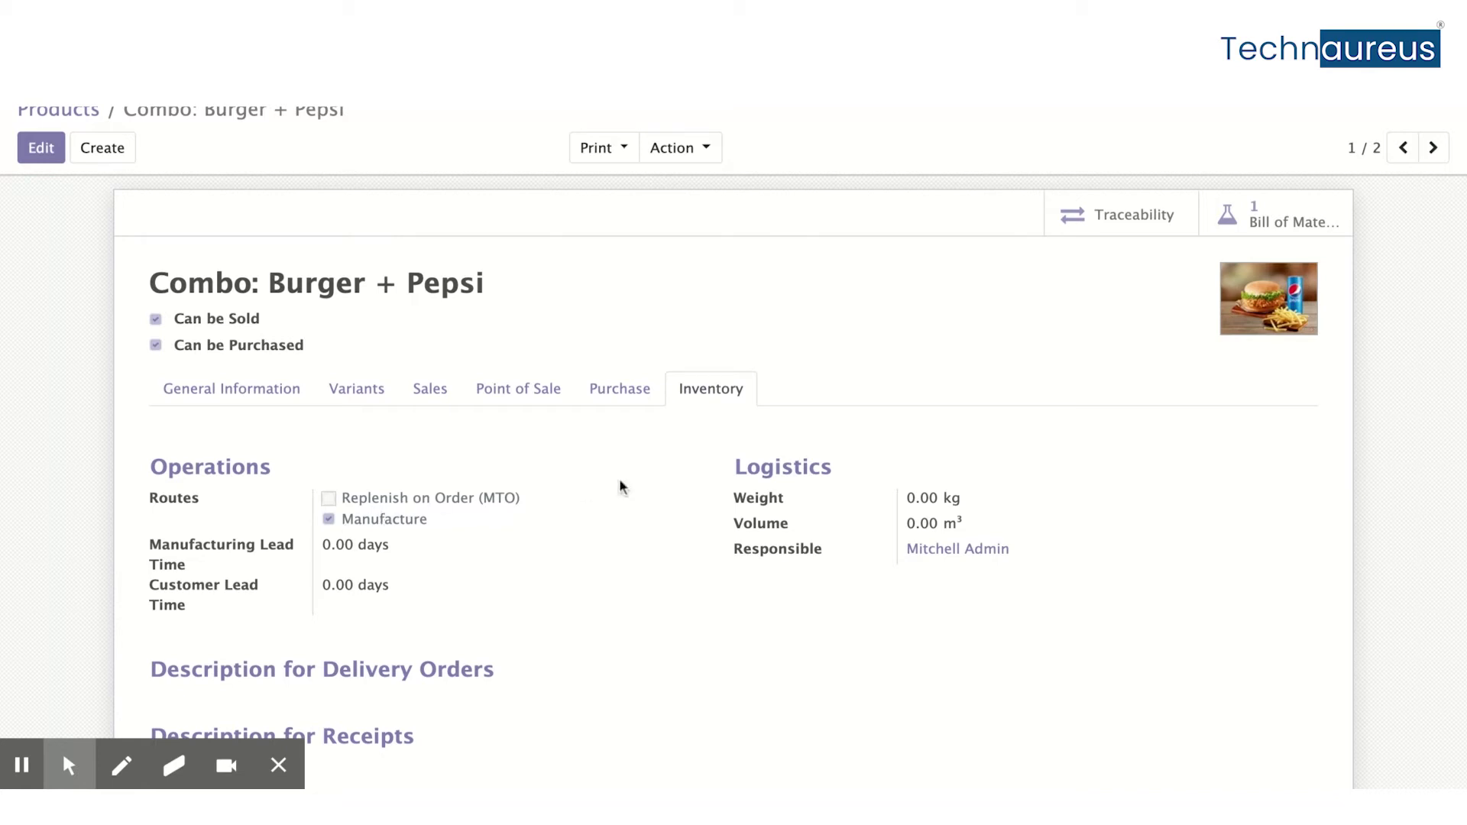
{"action": "left_click", "coordinate": [1258, 228]}
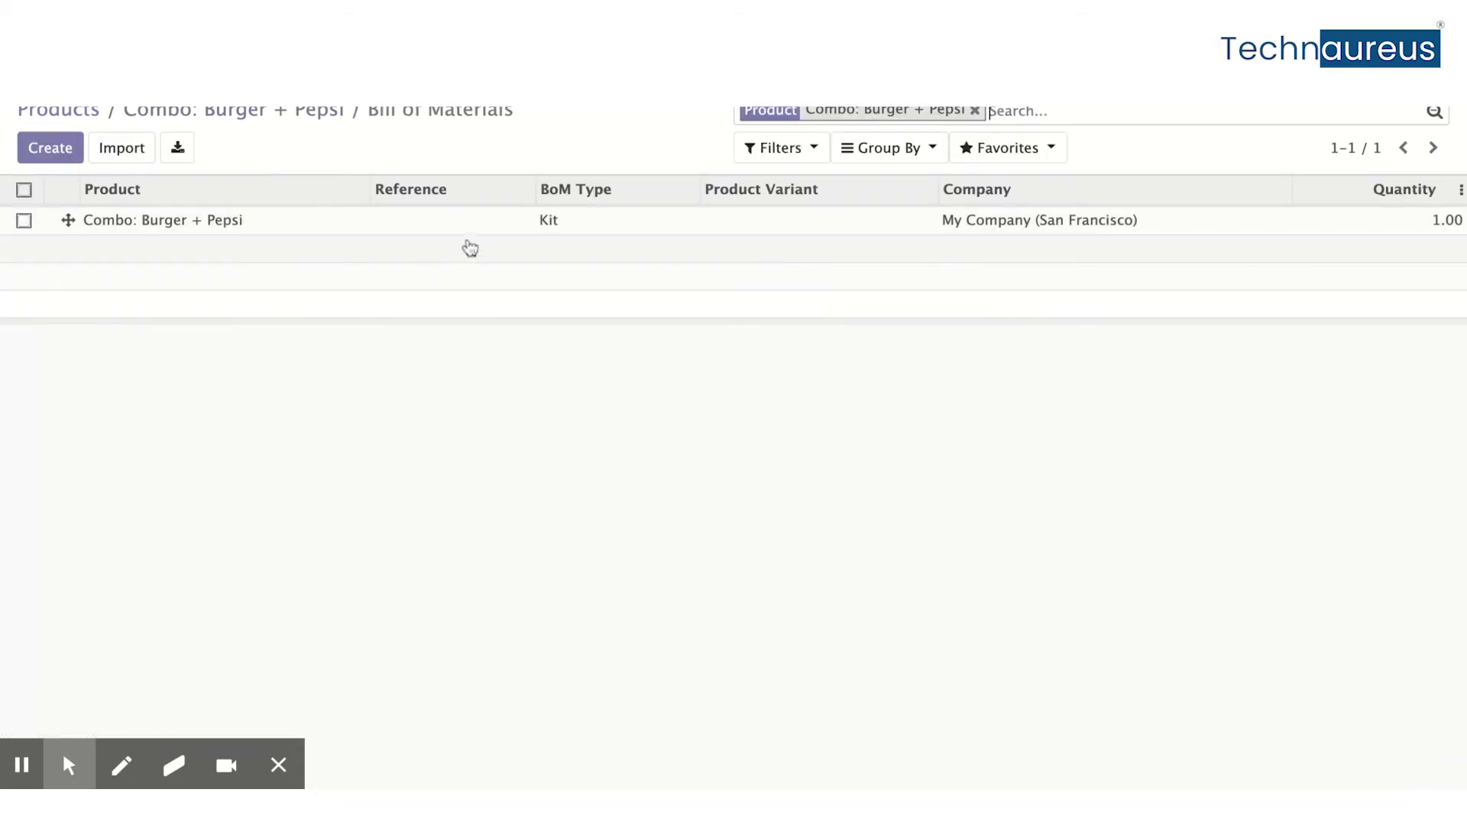
Step: Inspect the Burger + Pepsi Kit BoM components, Pepsi 500ml and Chicken Burger, then return to products
{"action": "left_click", "coordinate": [488, 227]}
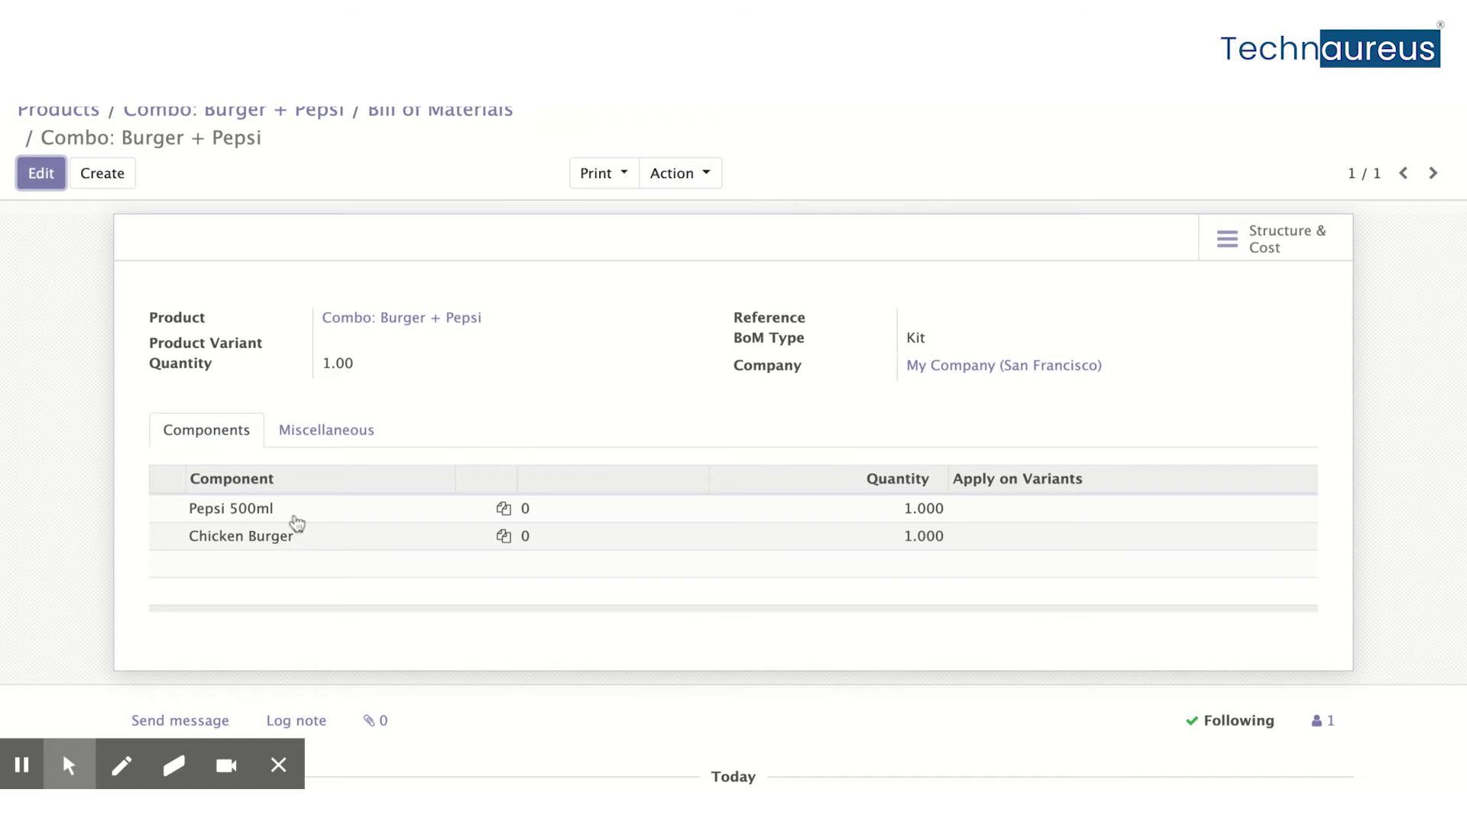
{"action": "left_click_drag", "start_coordinate": [729, 339], "coordinate": [913, 340]}
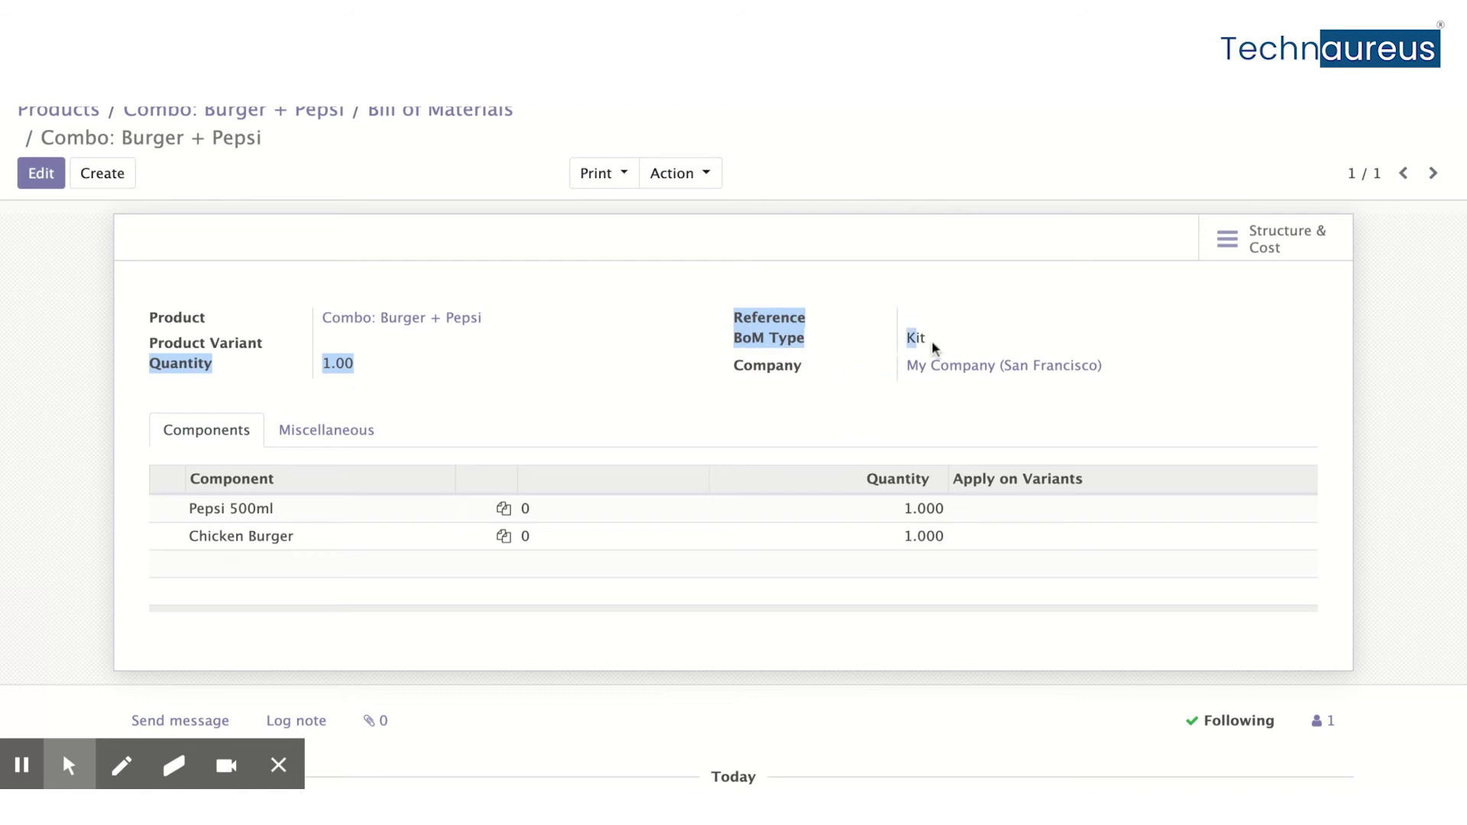
{"action": "left_click", "coordinate": [920, 341]}
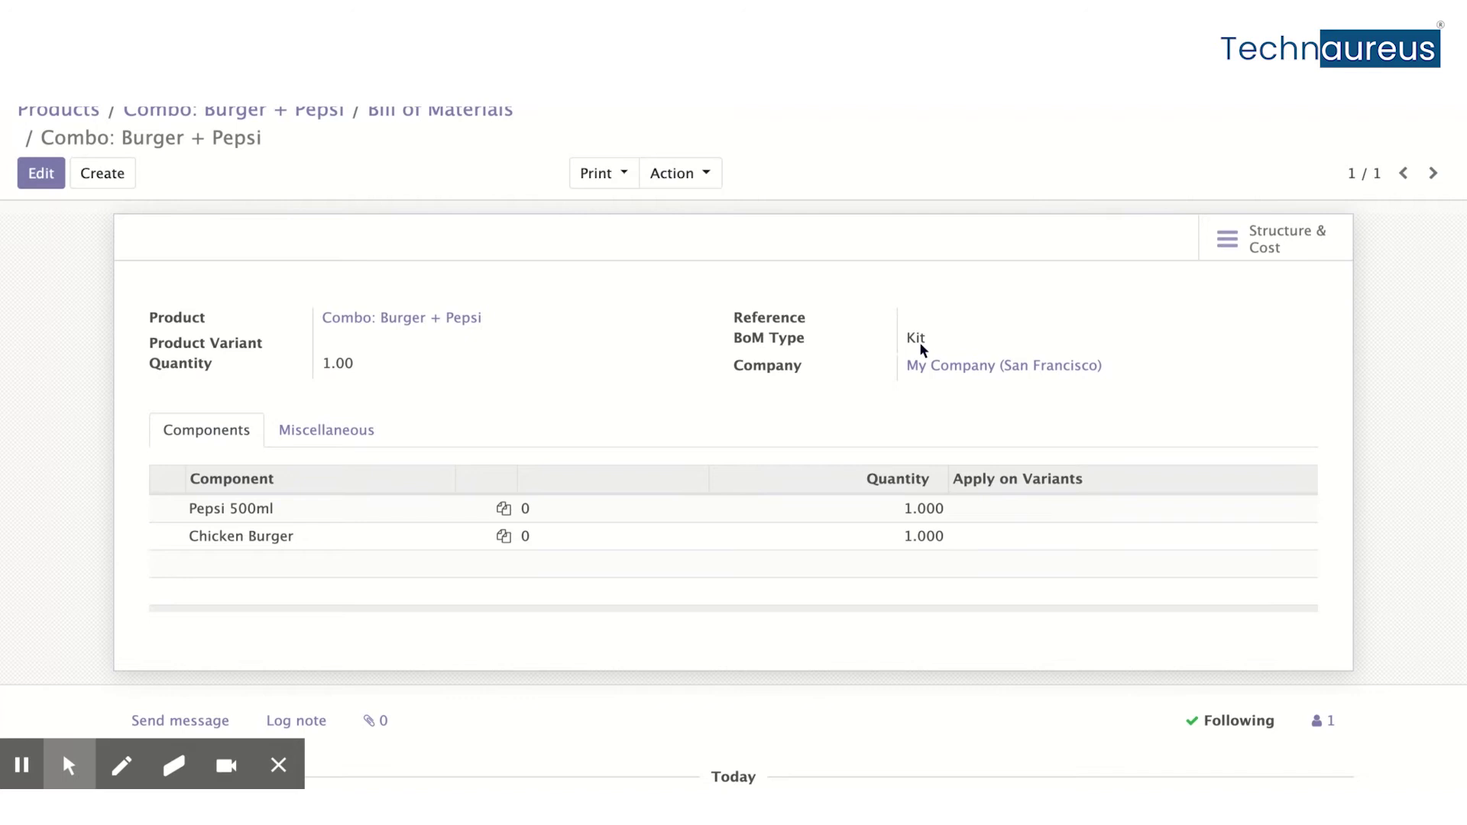
{"action": "left_click", "coordinate": [95, 112]}
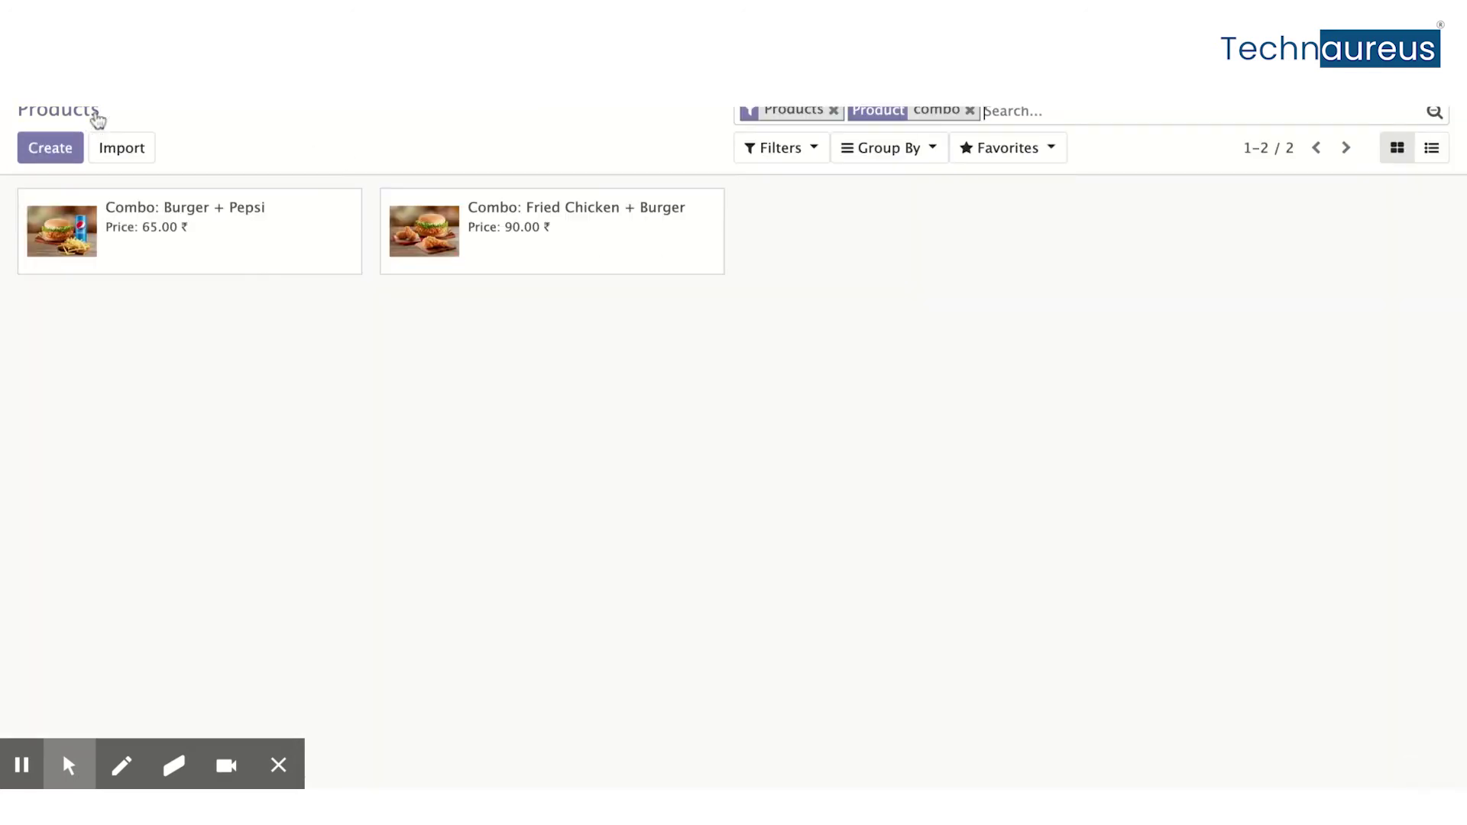
Step: Check Combo: Fried Chicken + Burger's Consumable type, POS category Food and Manufacture route
{"action": "left_click", "coordinate": [602, 239]}
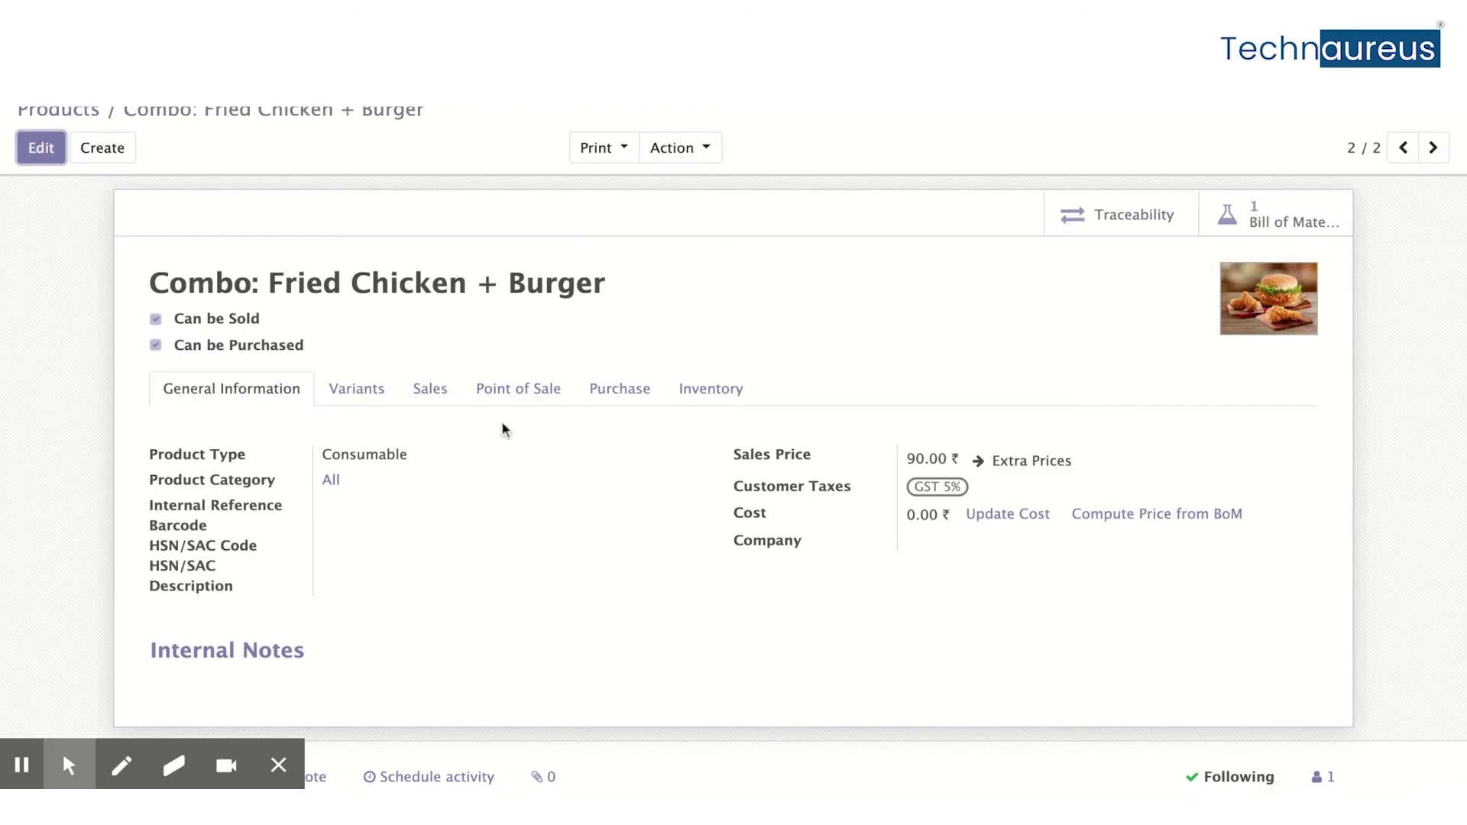
{"action": "left_click_drag", "start_coordinate": [319, 452], "coordinate": [452, 453]}
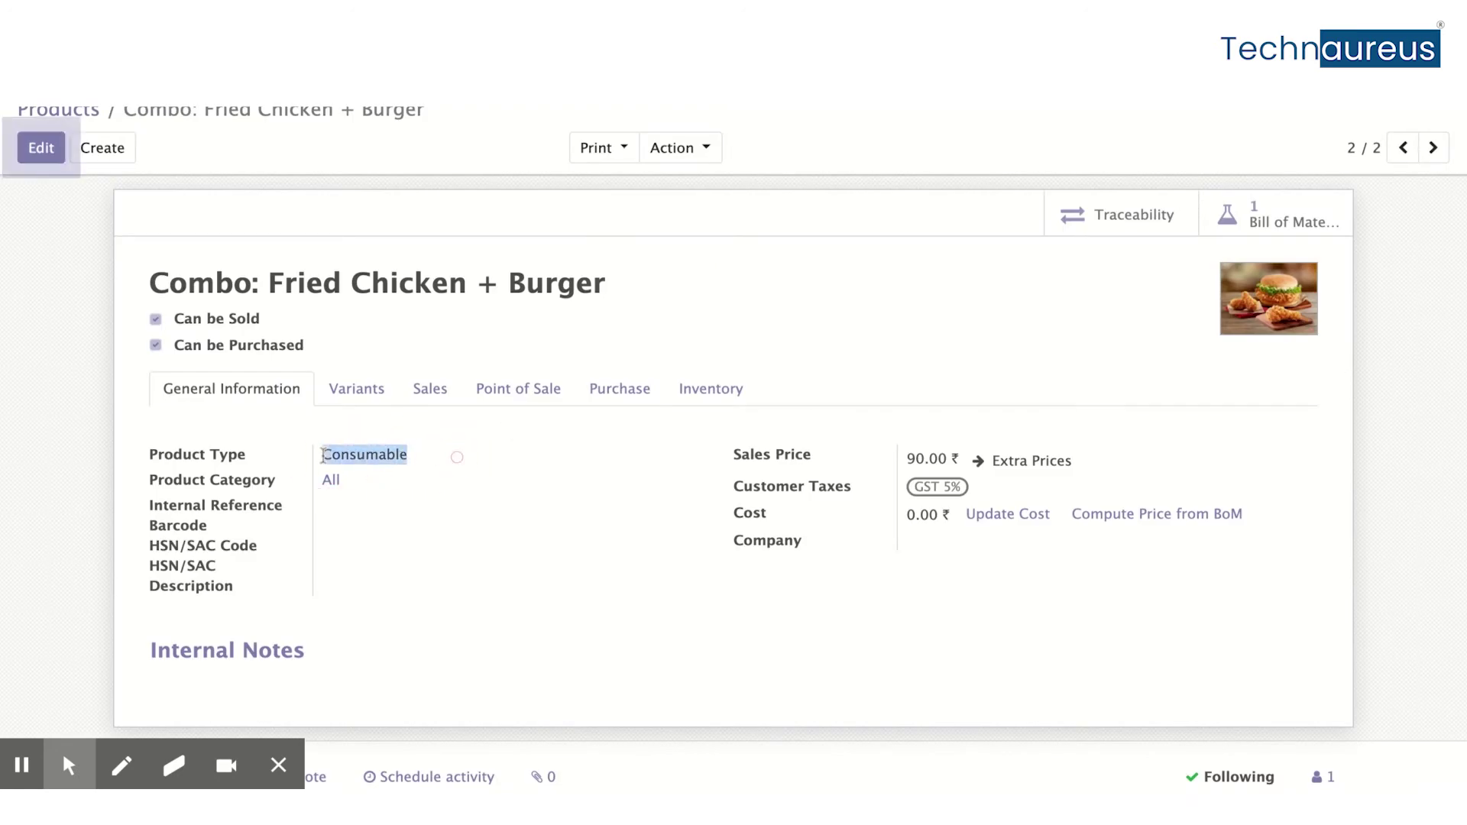
{"action": "left_click", "coordinate": [523, 390]}
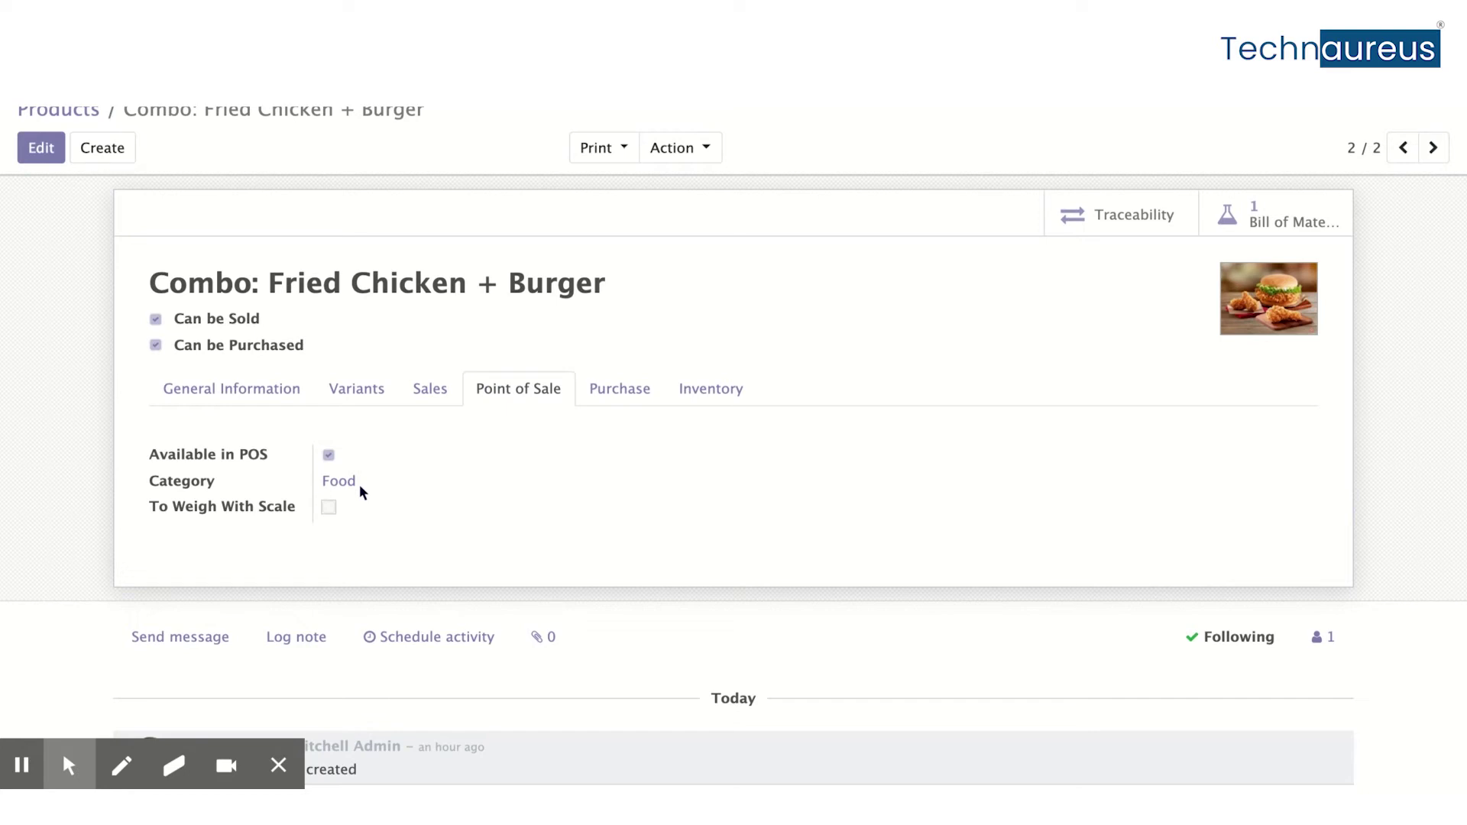
{"action": "left_click", "coordinate": [688, 389]}
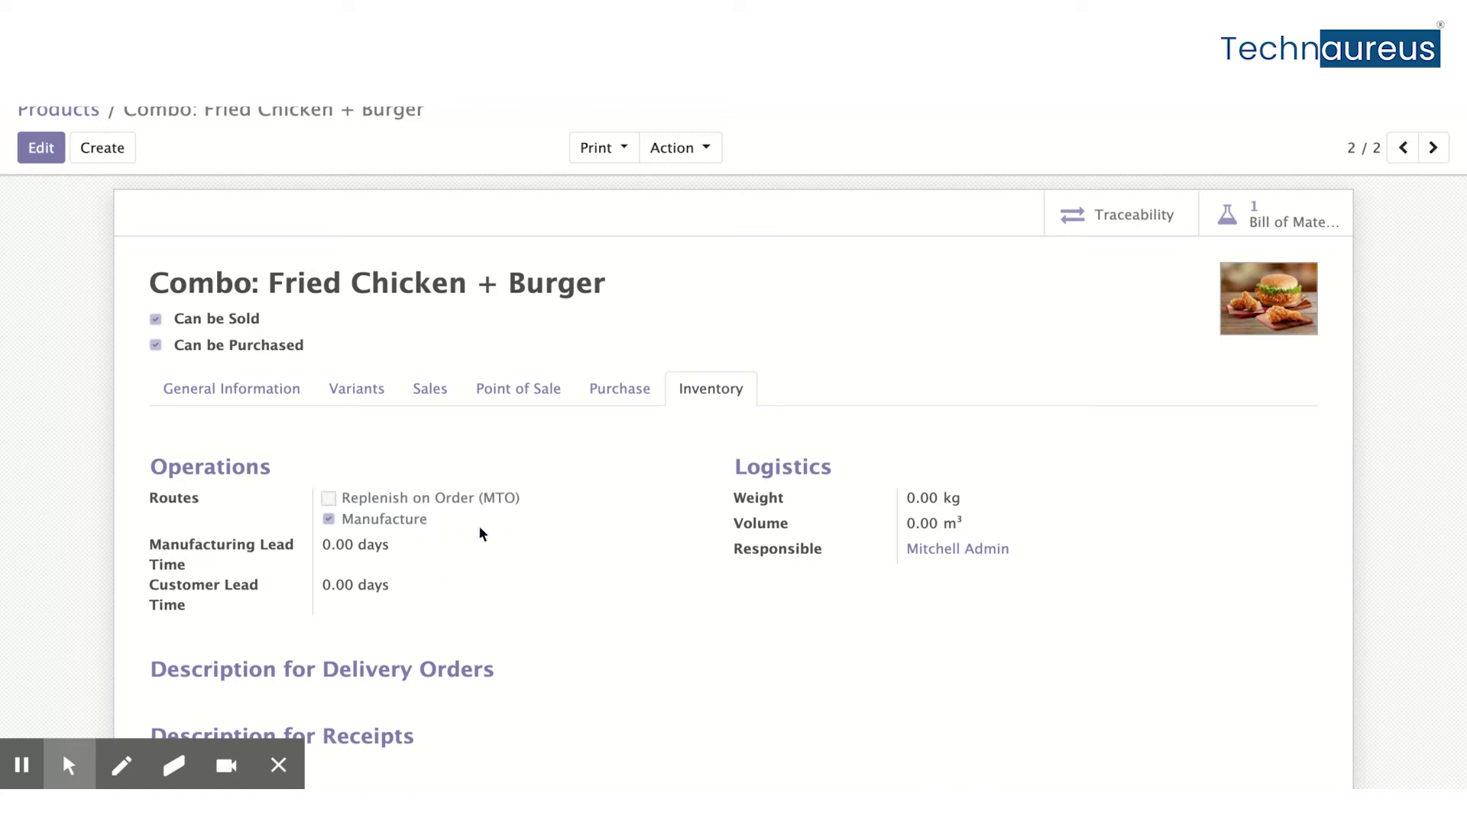
Step: View the Fried Chicken + Burger Kit BoM (Chicken Burger, Crispy Fried Chicken), then return to products
{"action": "left_click", "coordinate": [1289, 221]}
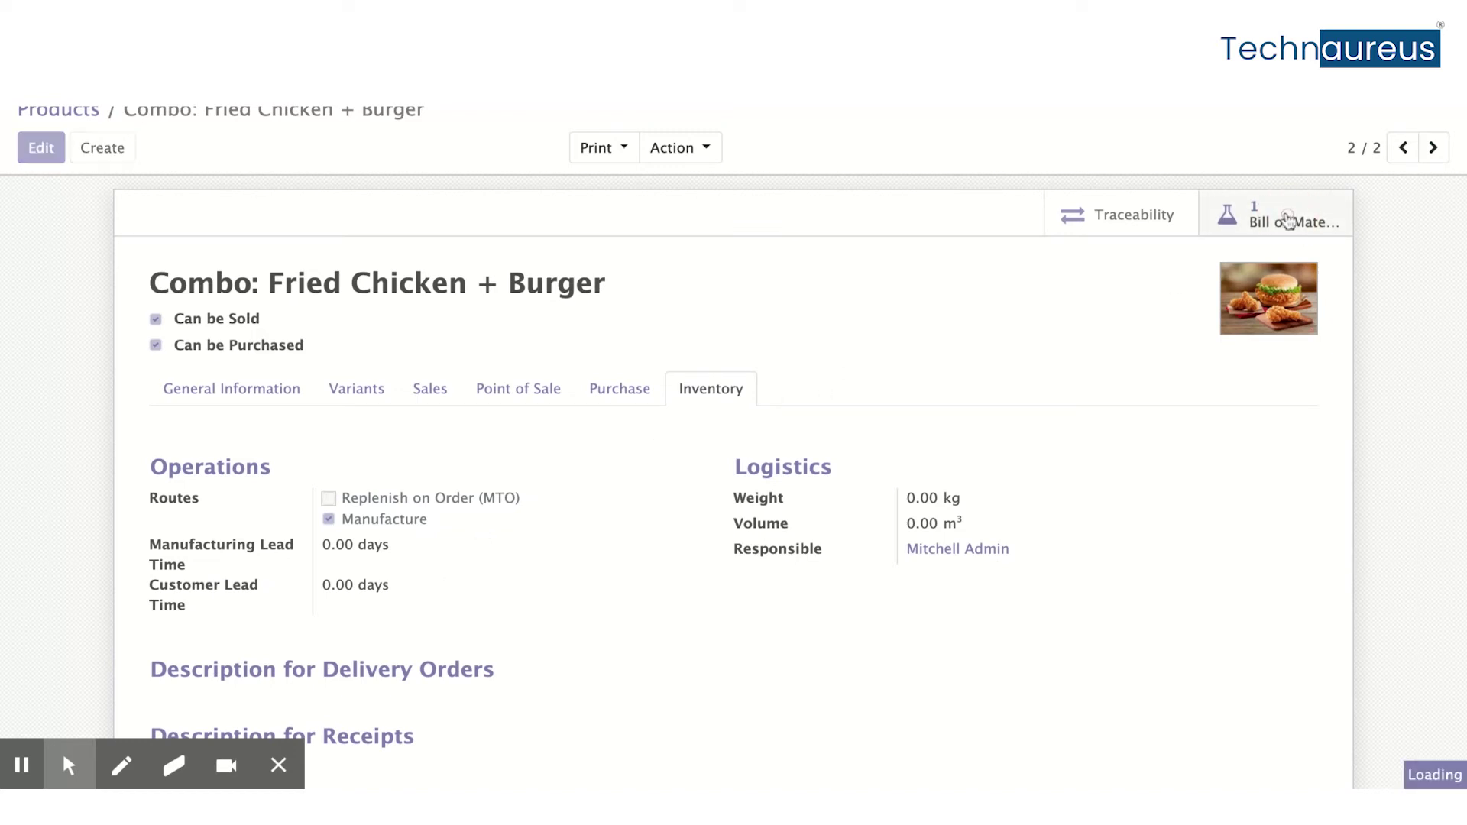
{"action": "left_click", "coordinate": [917, 224]}
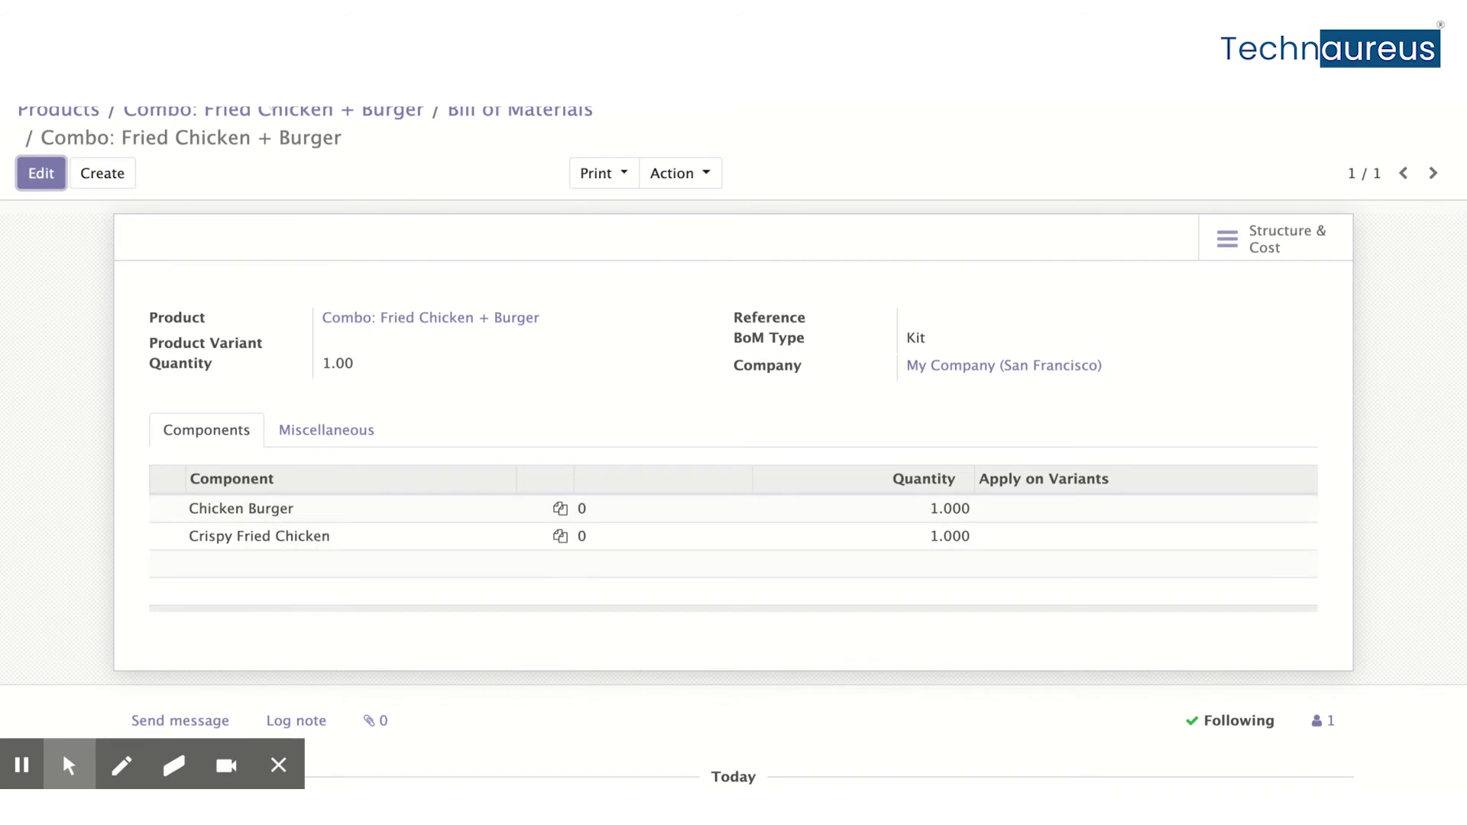
{"action": "left_click", "coordinate": [90, 114]}
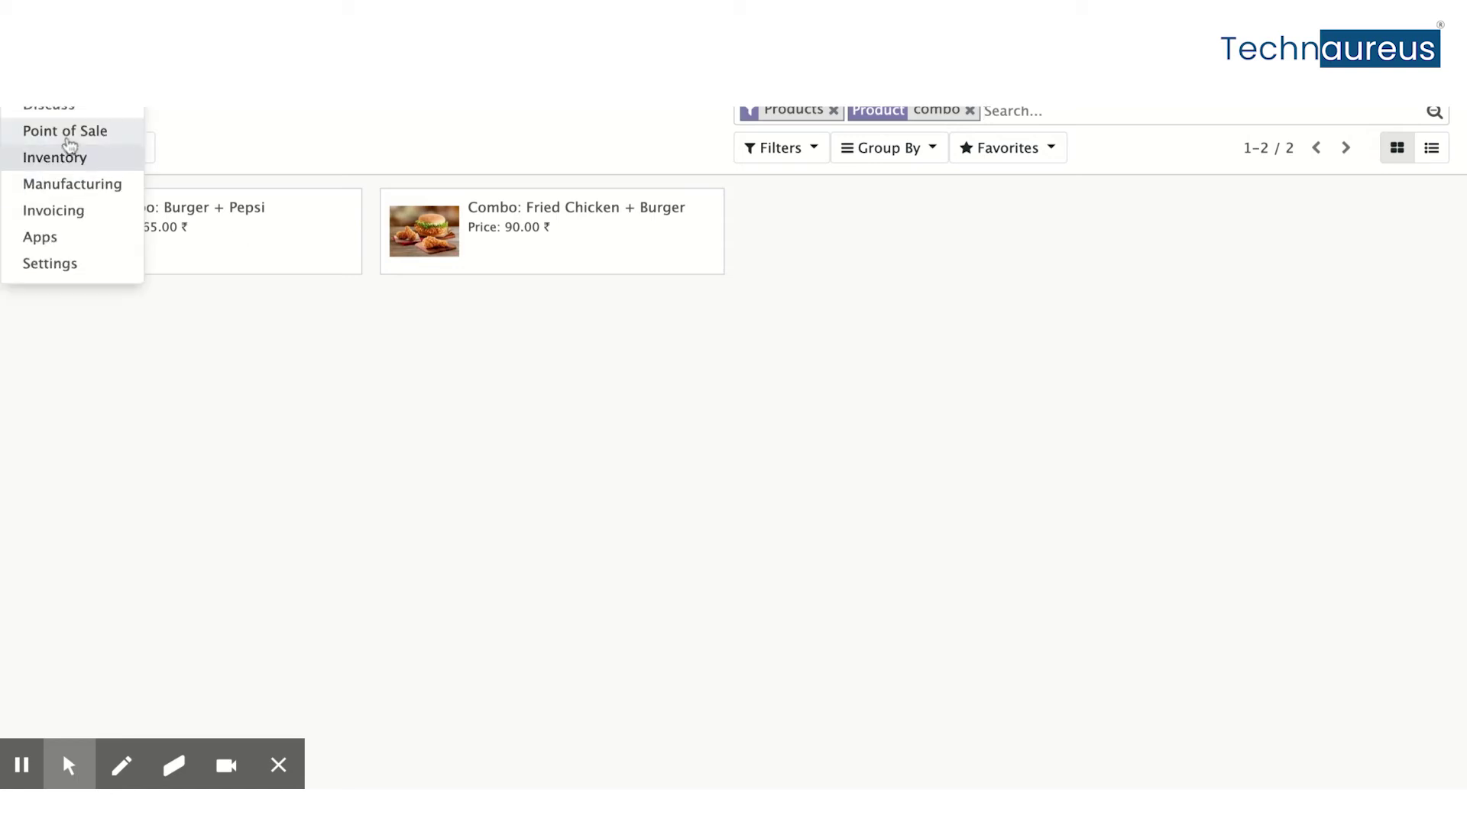
Step: Launch the POS session, add Chicken Burger, Crispy Fried Chicken and Pepsi 500ml, then empty the cart
{"action": "left_click", "coordinate": [73, 131]}
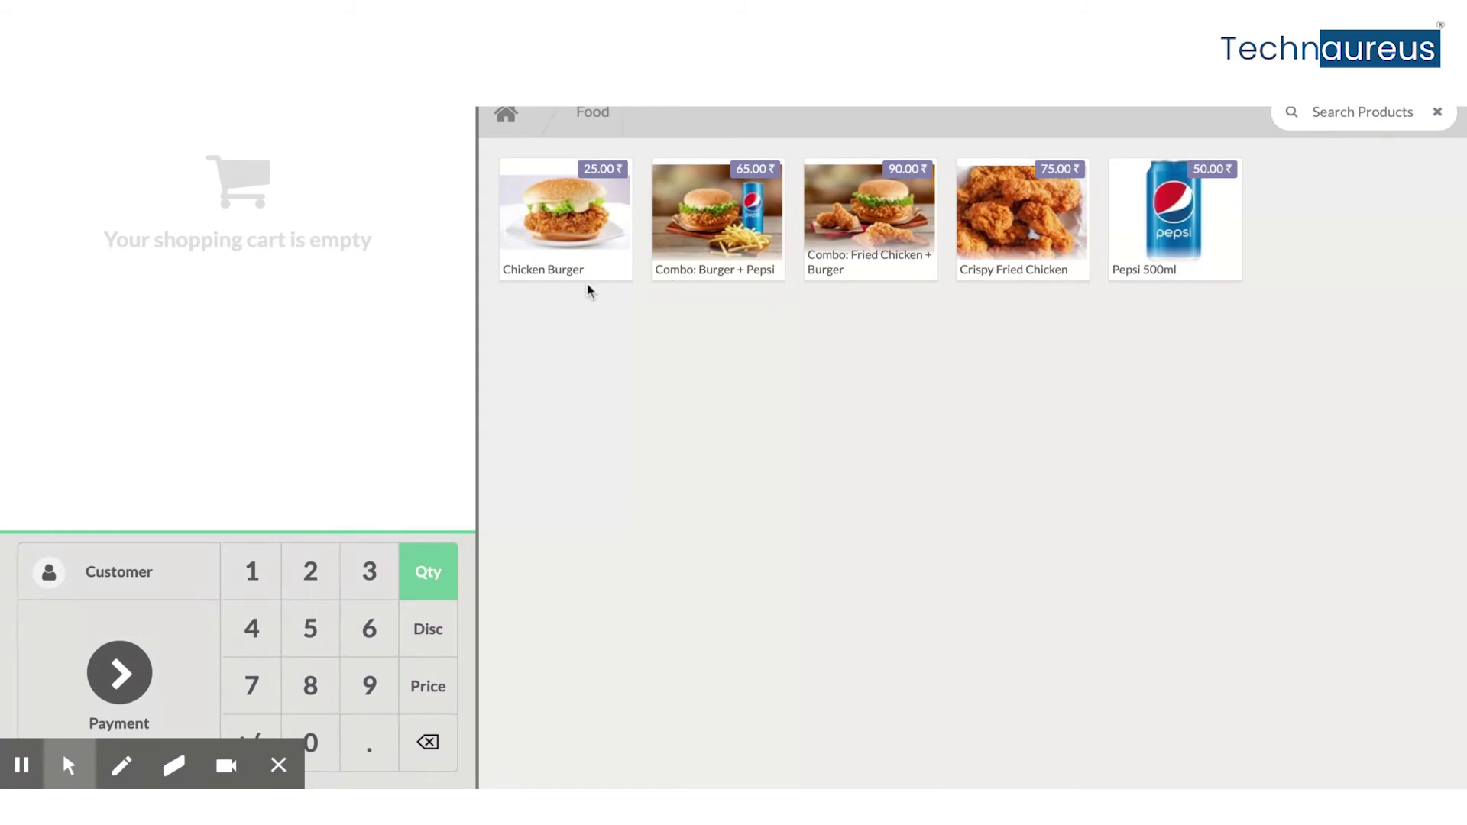
{"action": "left_click", "coordinate": [560, 220]}
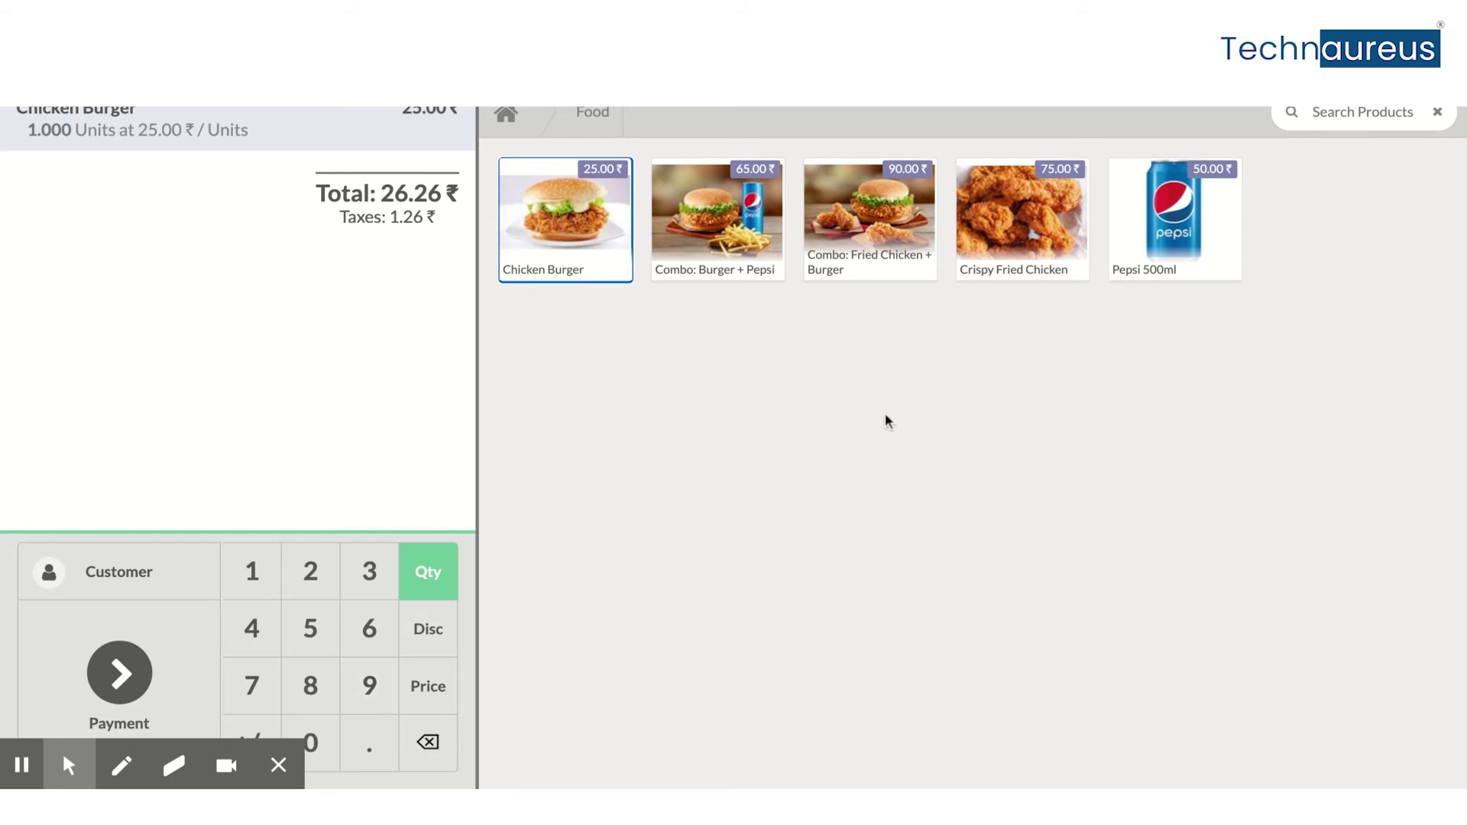
{"action": "left_click", "coordinate": [1015, 253]}
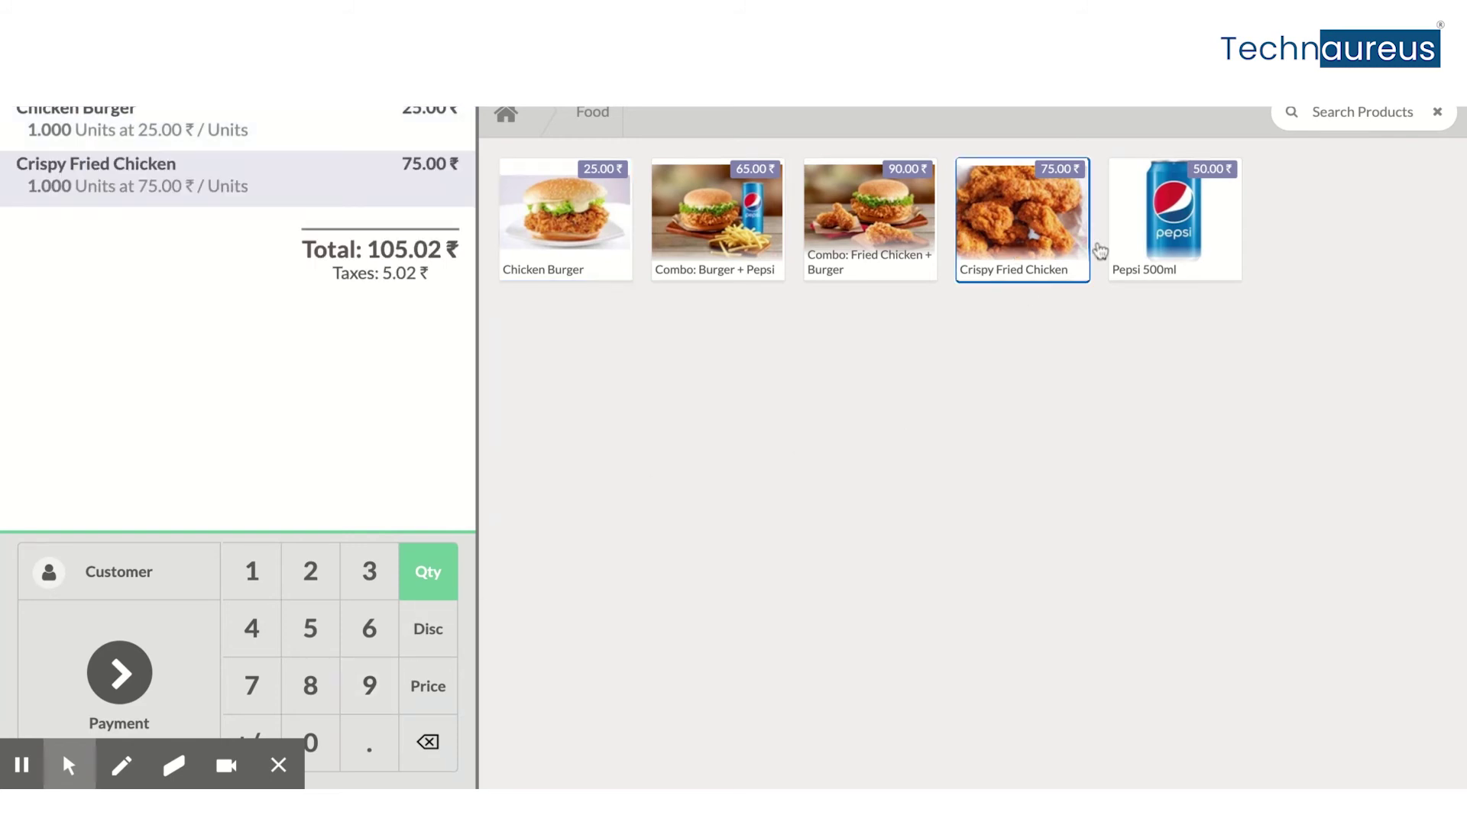
{"action": "left_click", "coordinate": [1173, 250]}
{"action": "left_click", "coordinate": [436, 740]}
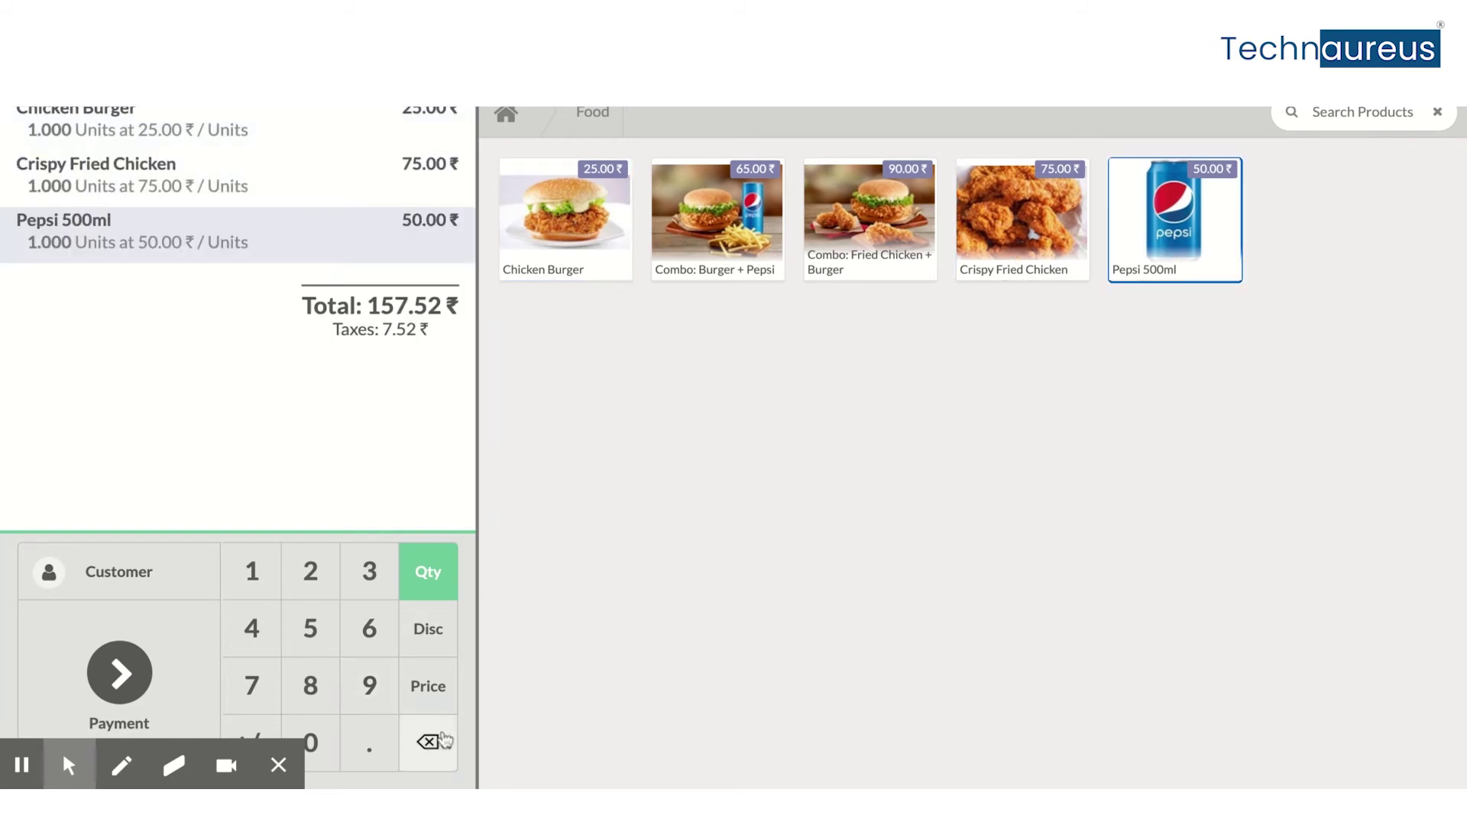
{"action": "left_click", "coordinate": [439, 738]}
{"action": "left_click", "coordinate": [442, 738]}
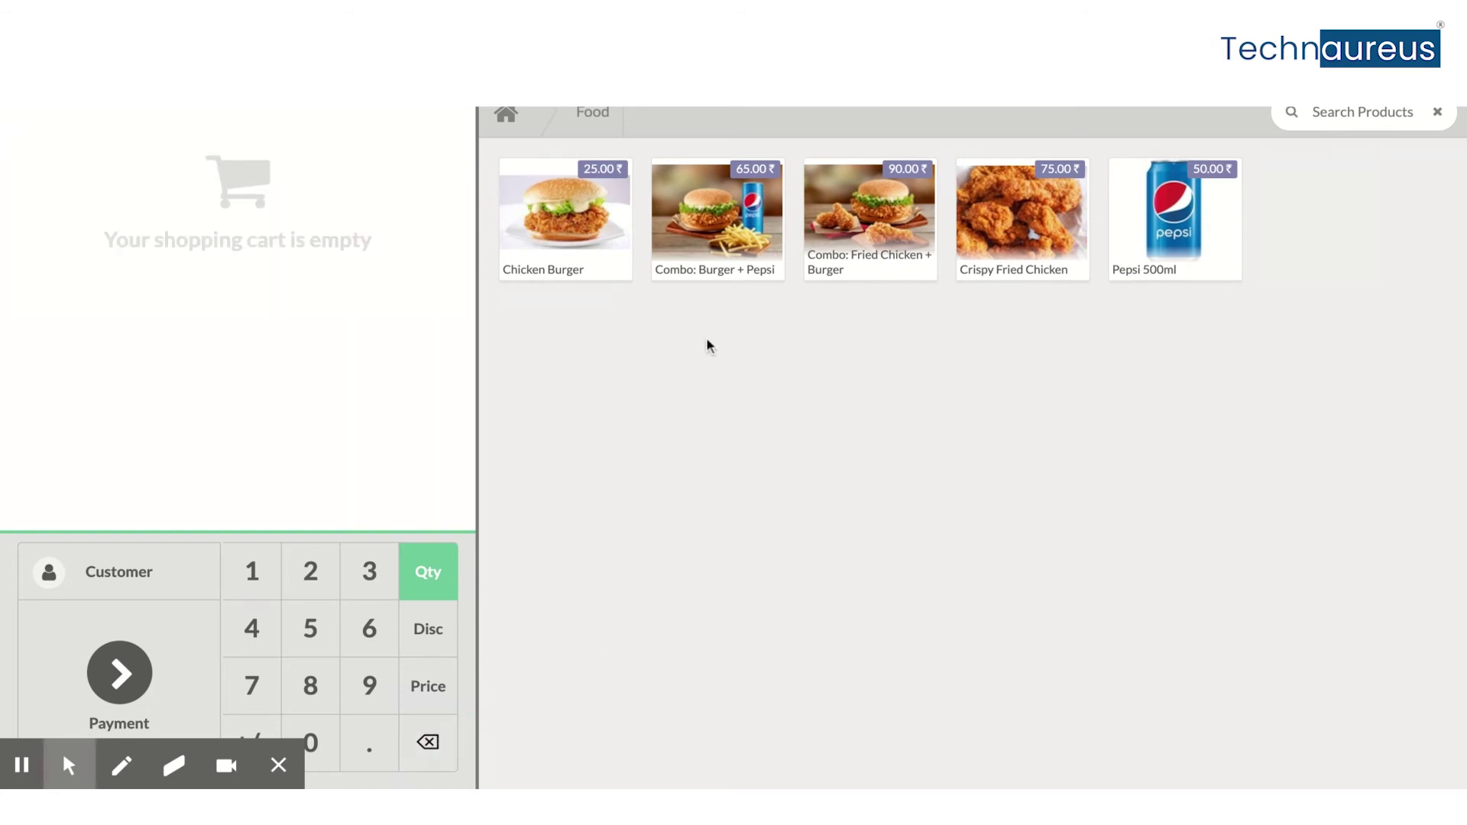
Step: Sell Combo: Fried Chicken + Burger paid with 100.00 cash, 5.50 change, and start a new order
{"action": "left_click", "coordinate": [868, 211]}
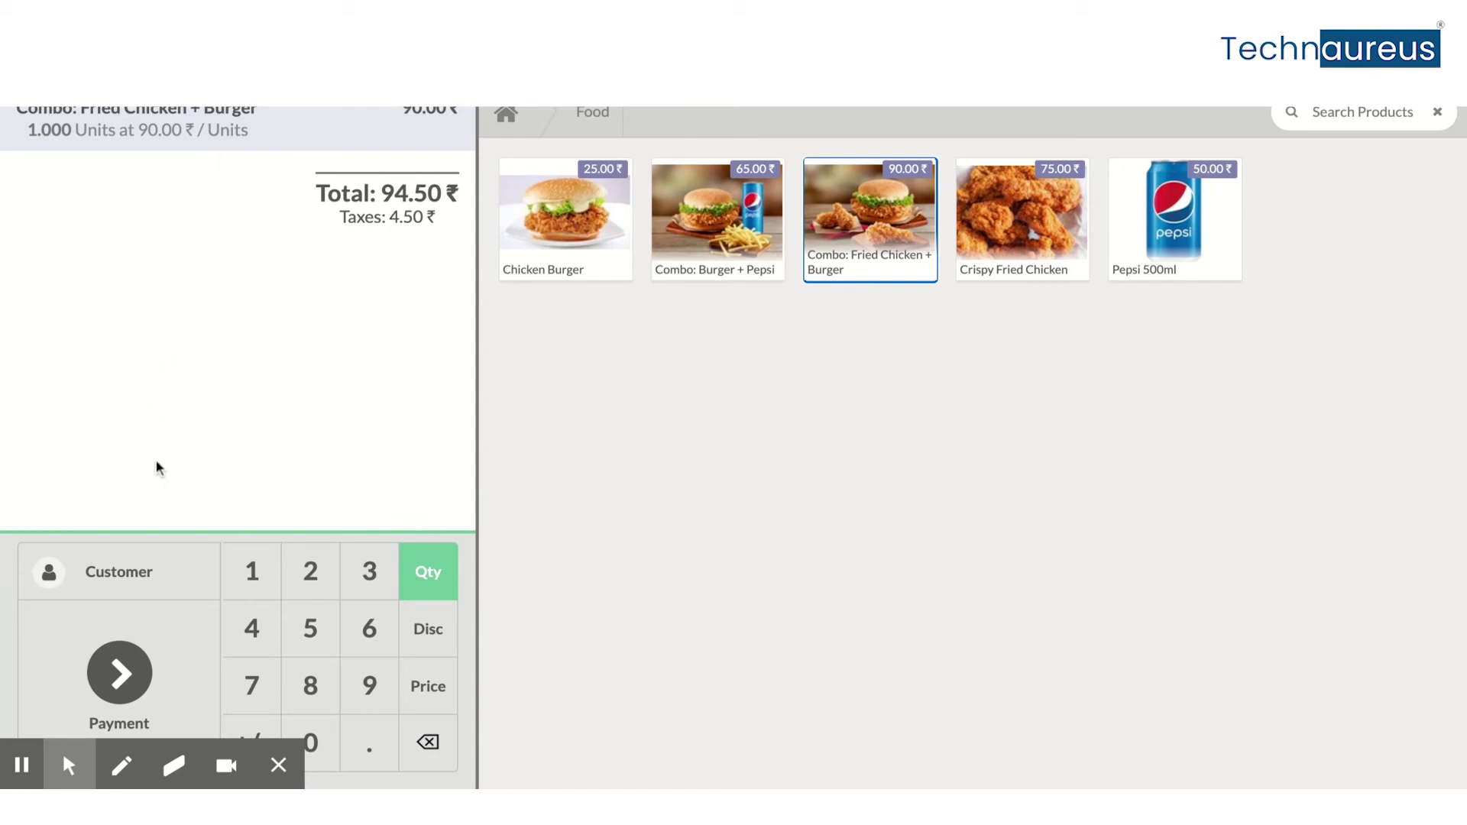
{"action": "left_click", "coordinate": [105, 675]}
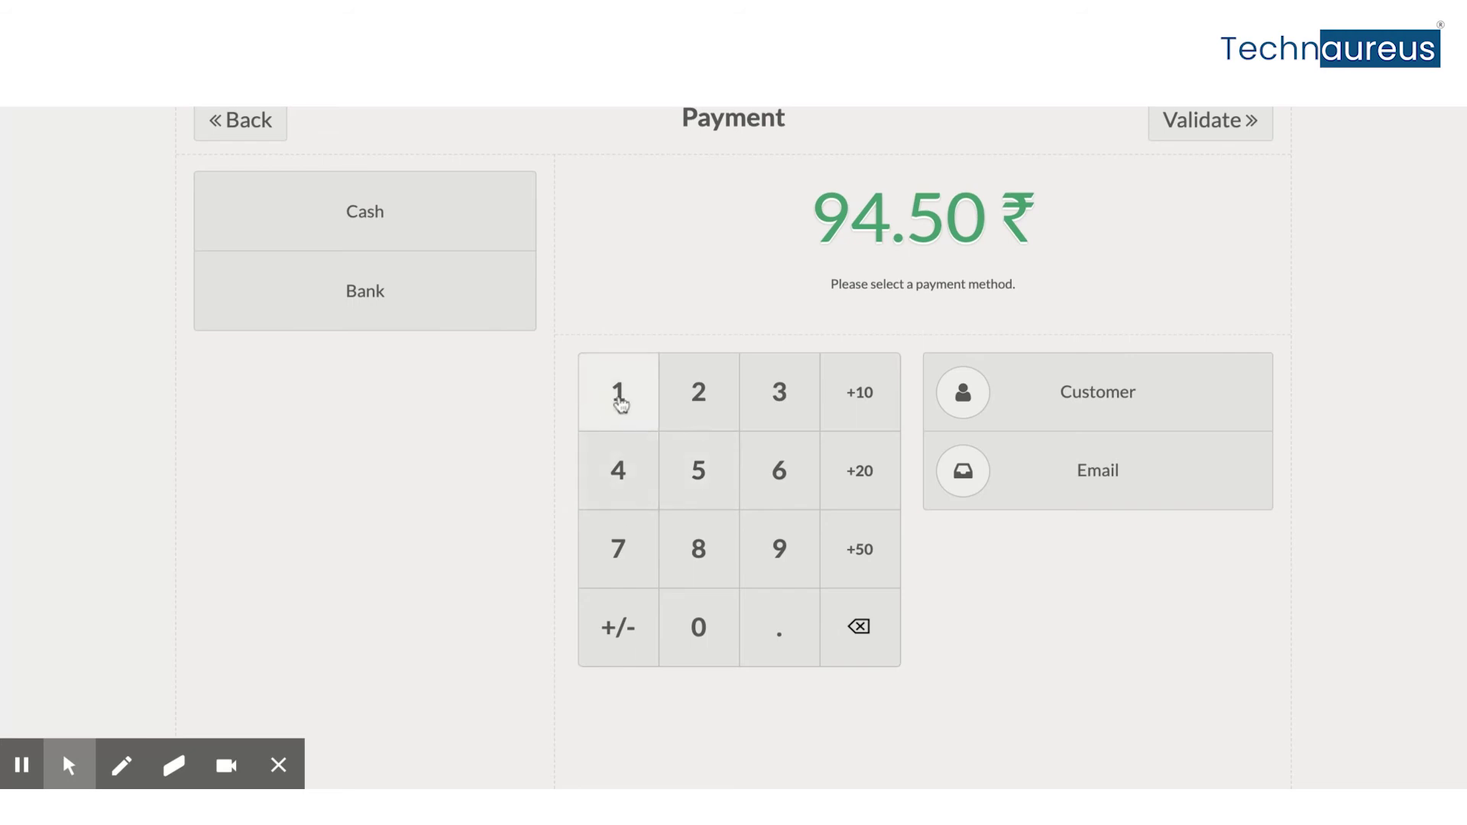
{"action": "left_click", "coordinate": [621, 400]}
{"action": "double_click", "coordinate": [698, 627]}
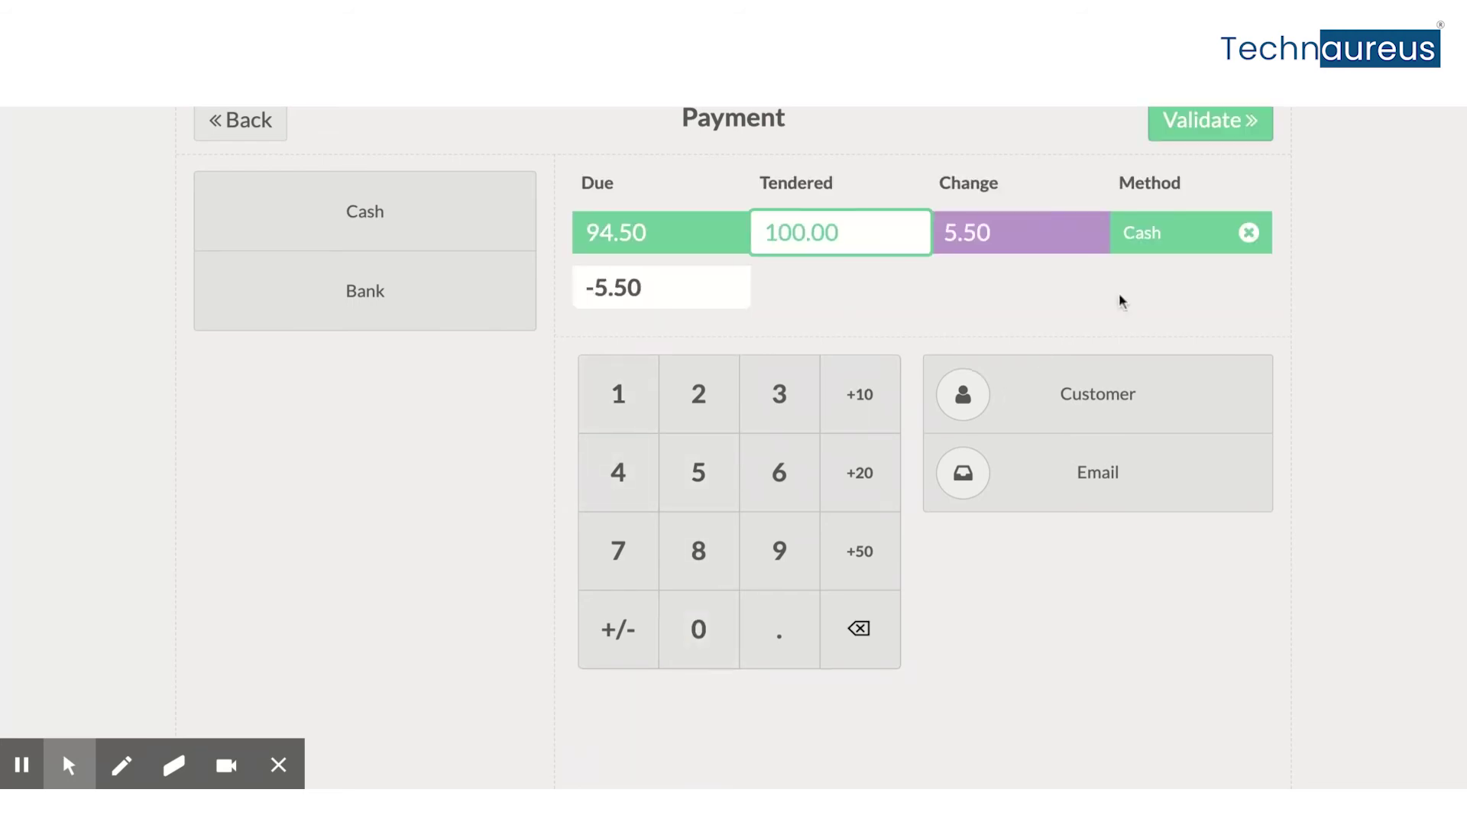
{"action": "left_click", "coordinate": [1221, 144]}
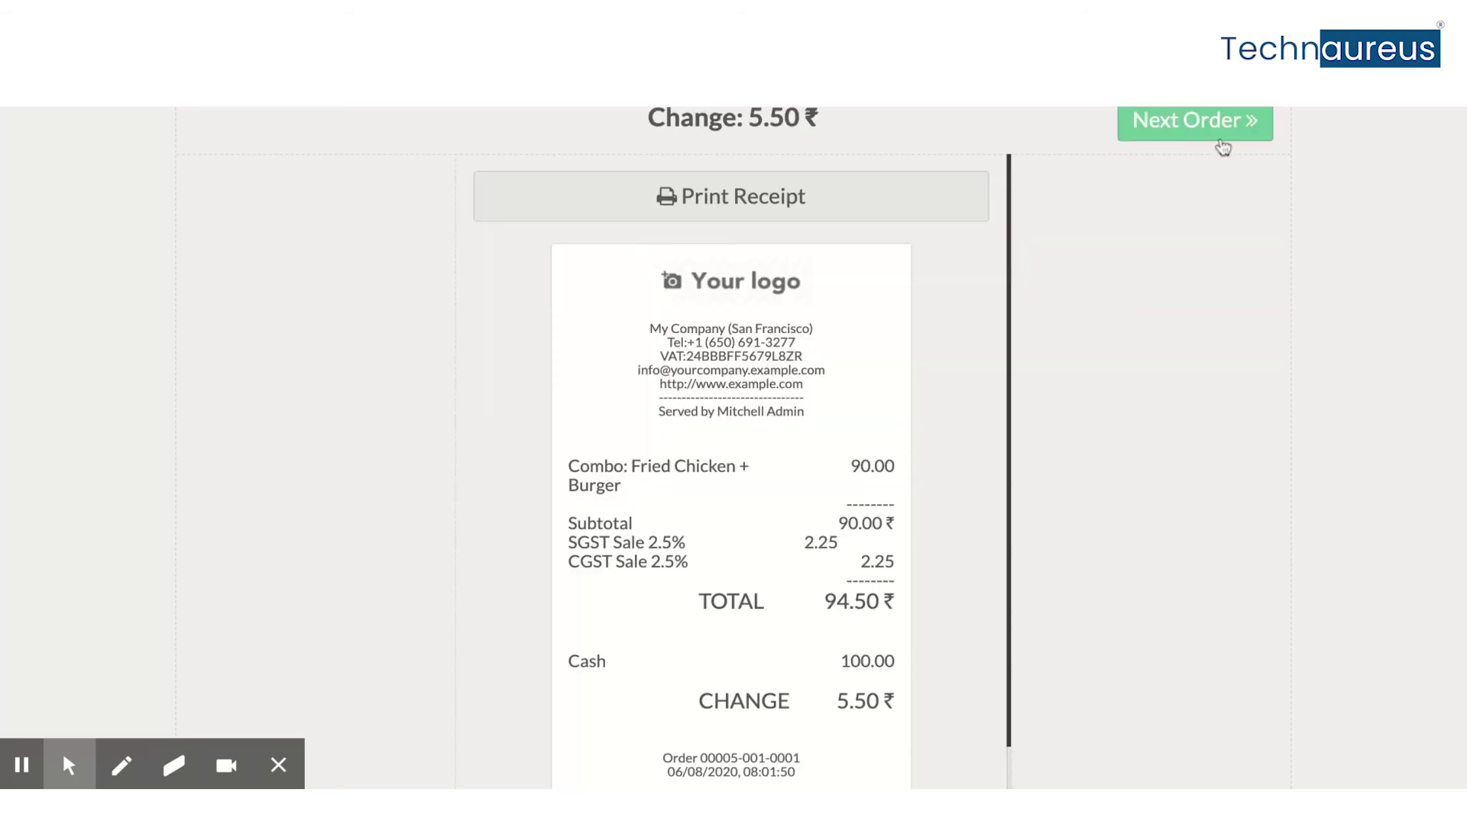
{"action": "left_click", "coordinate": [1219, 124]}
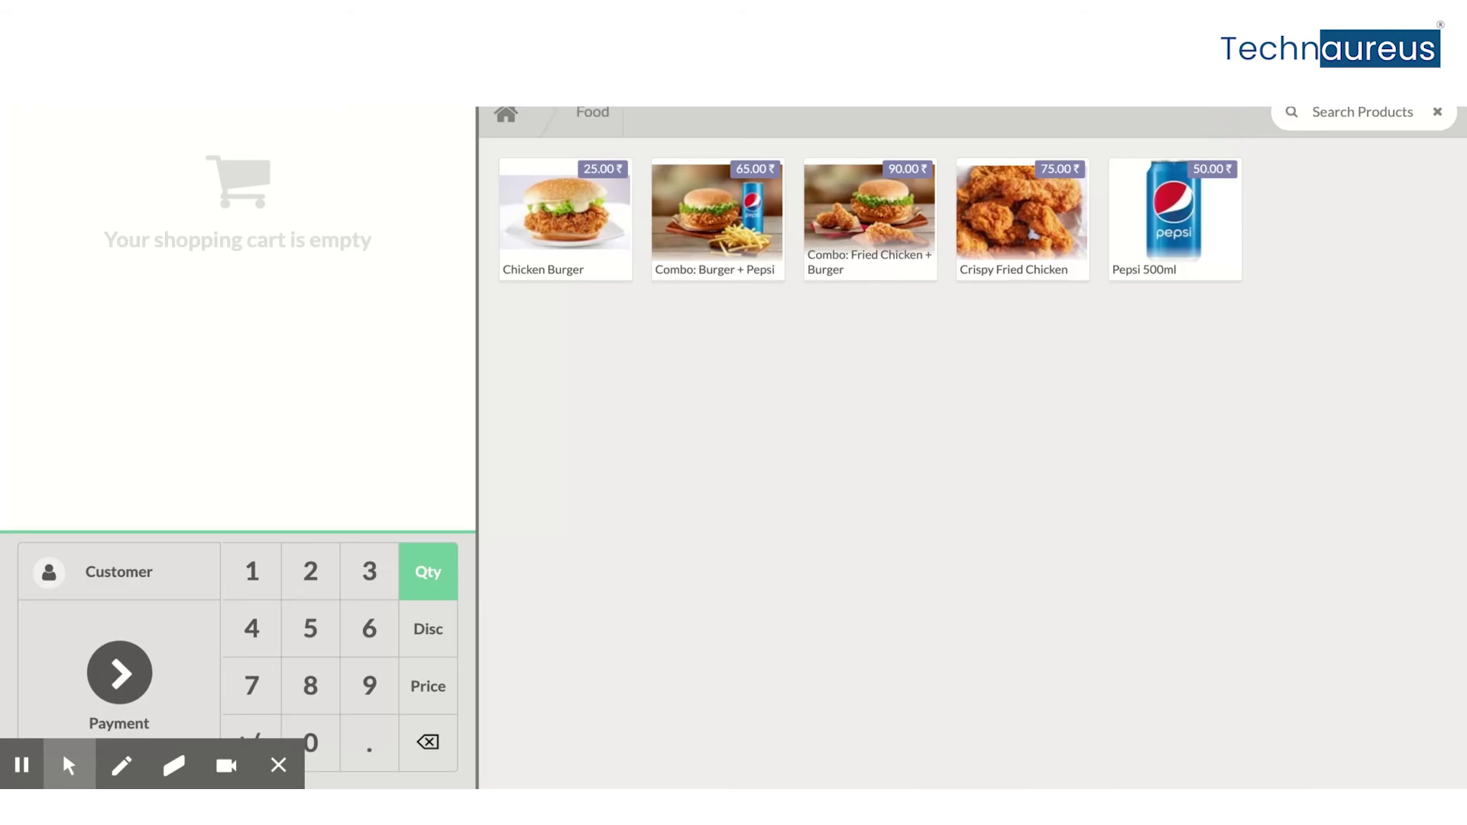
Step: Close the shop session and open PoS Orders transfer WH/POS/00009 in Inventory
{"action": "left_click", "coordinate": [1429, 84]}
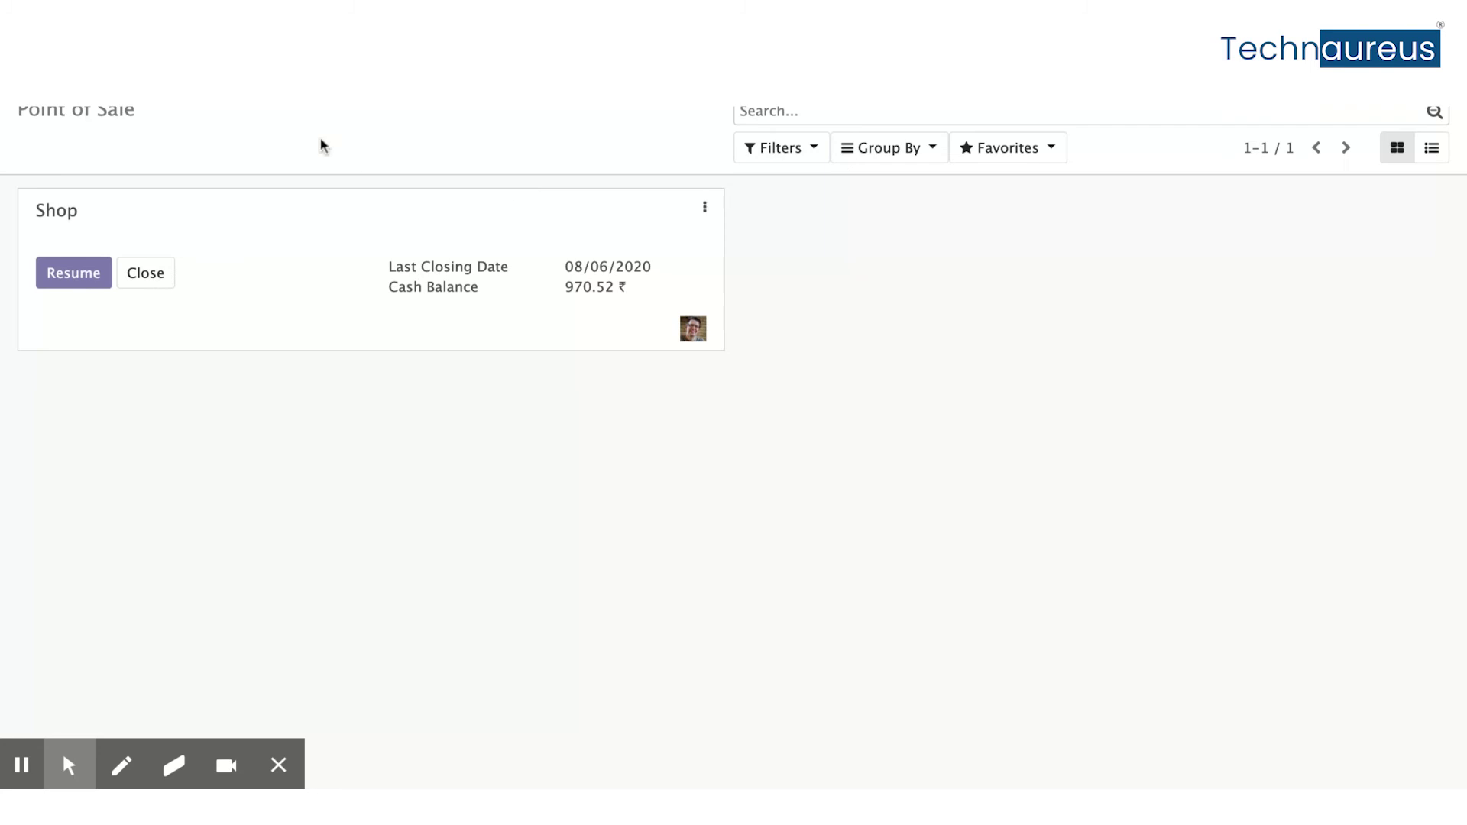
{"action": "left_click", "coordinate": [16, 77]}
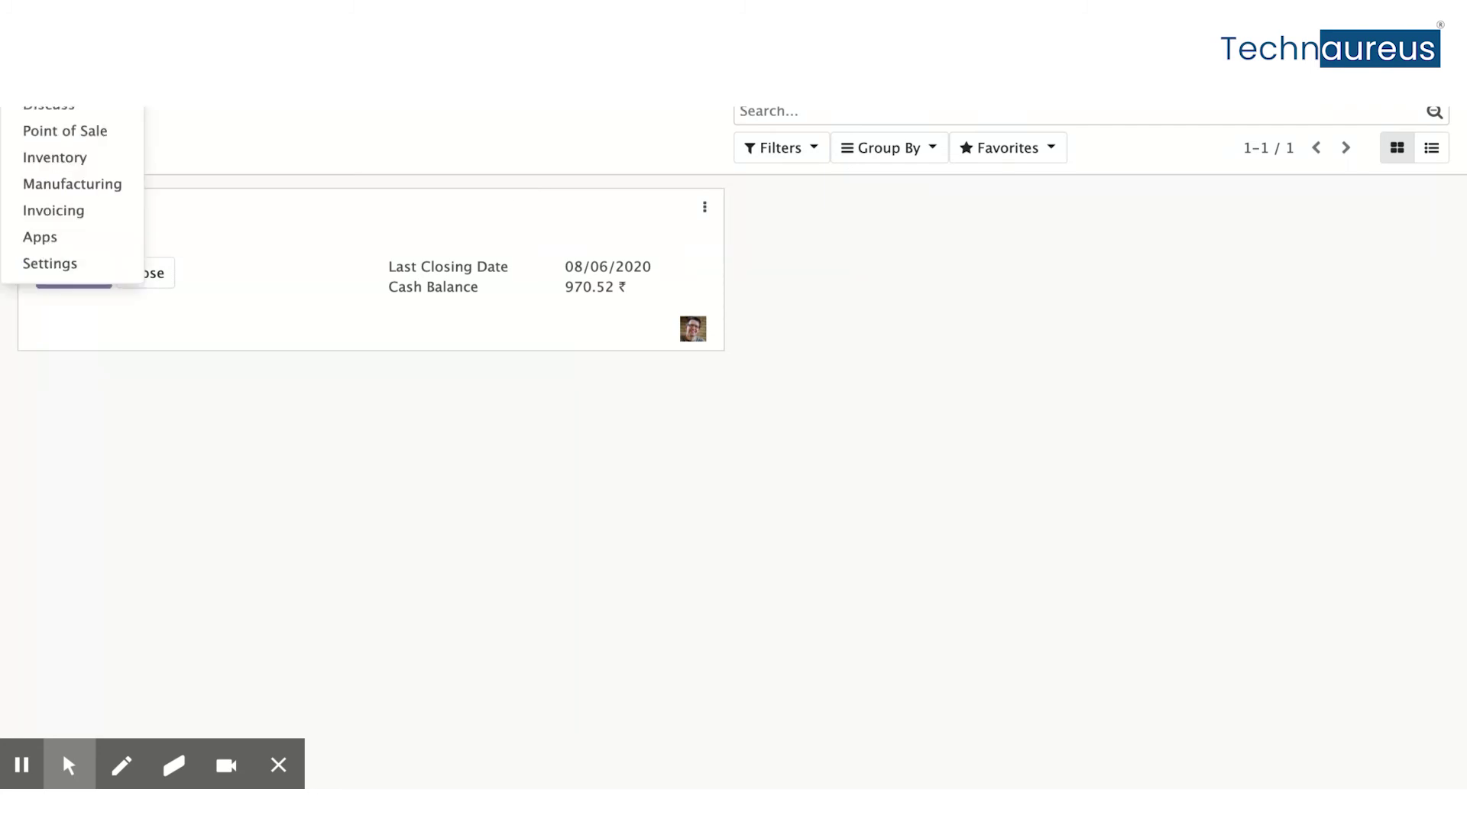
{"action": "left_click", "coordinate": [66, 161]}
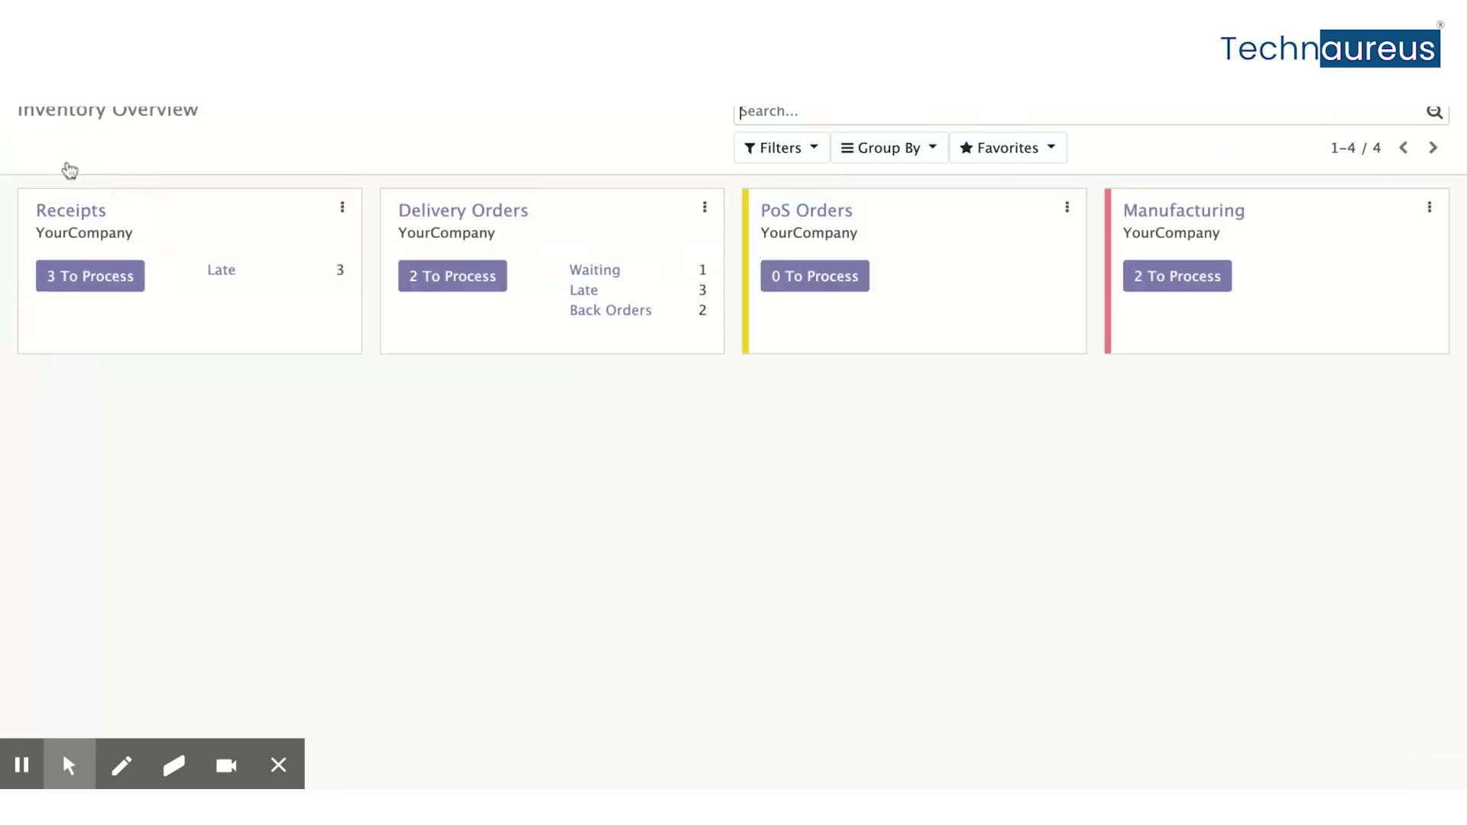
{"action": "left_click", "coordinate": [795, 218]}
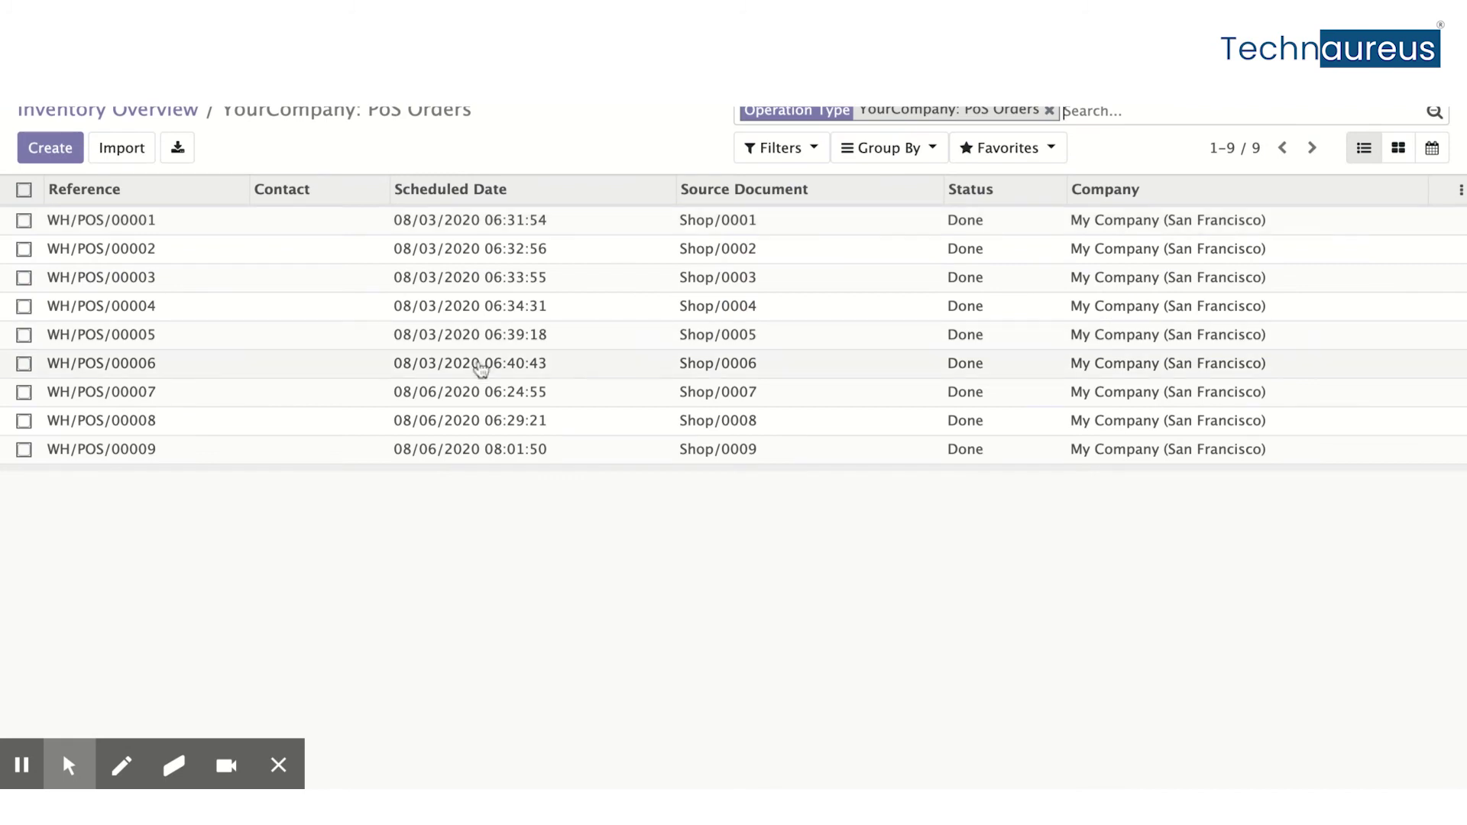
{"action": "left_click", "coordinate": [565, 458]}
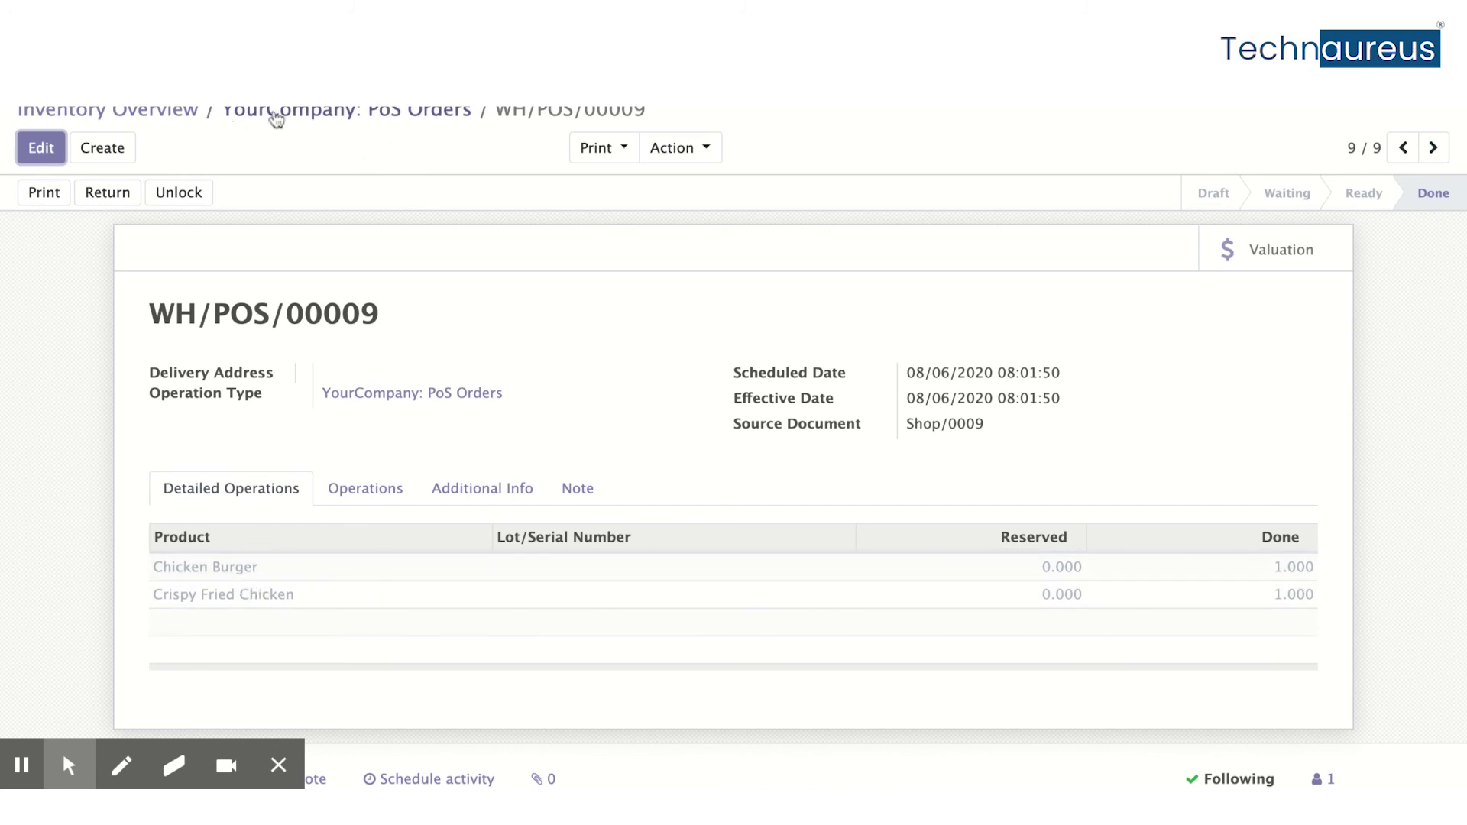
Step: Switch to Point of Sale and resume the Shop session
{"action": "left_click", "coordinate": [17, 80]}
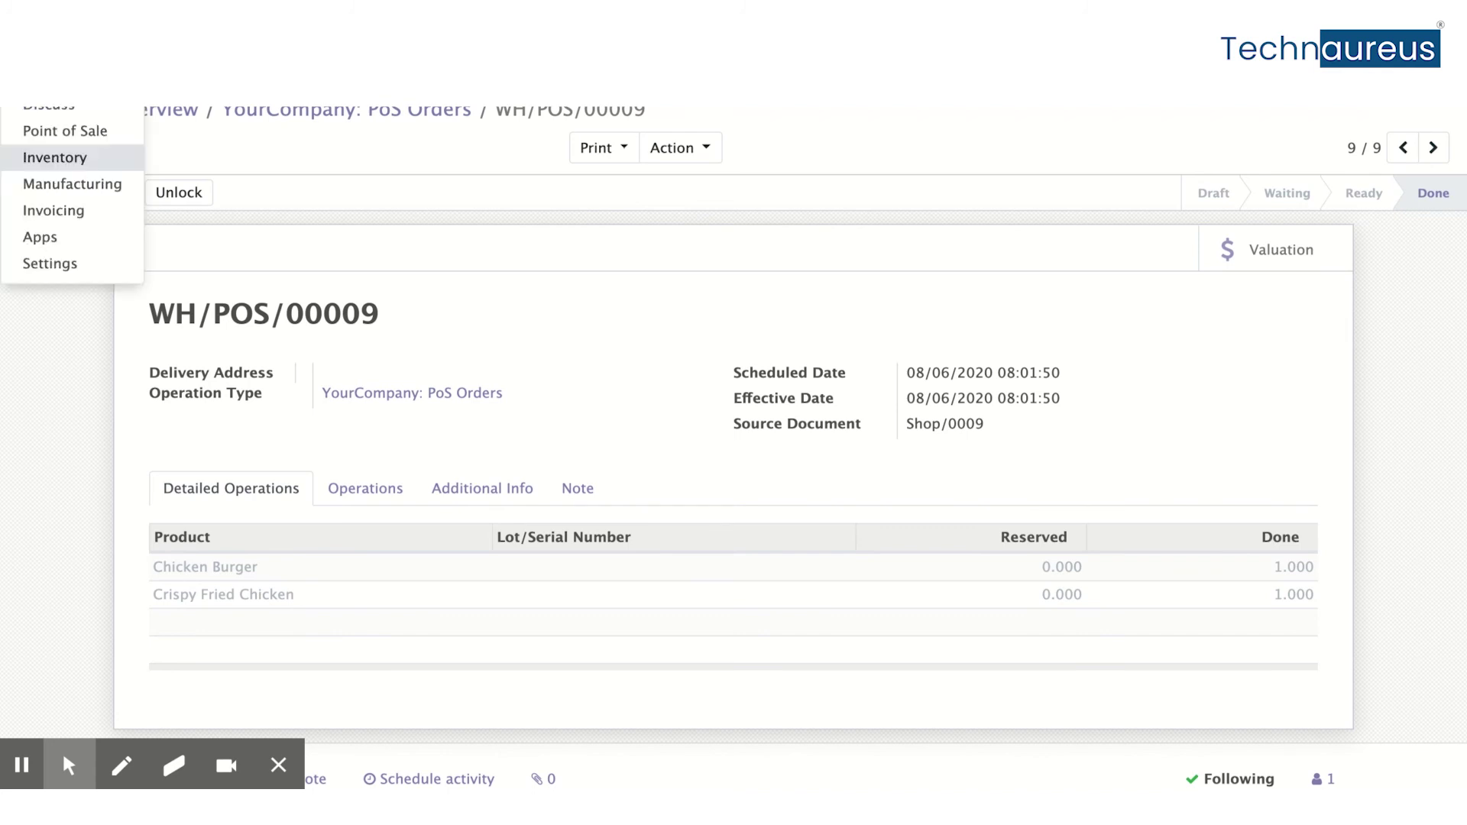
{"action": "left_click", "coordinate": [67, 134]}
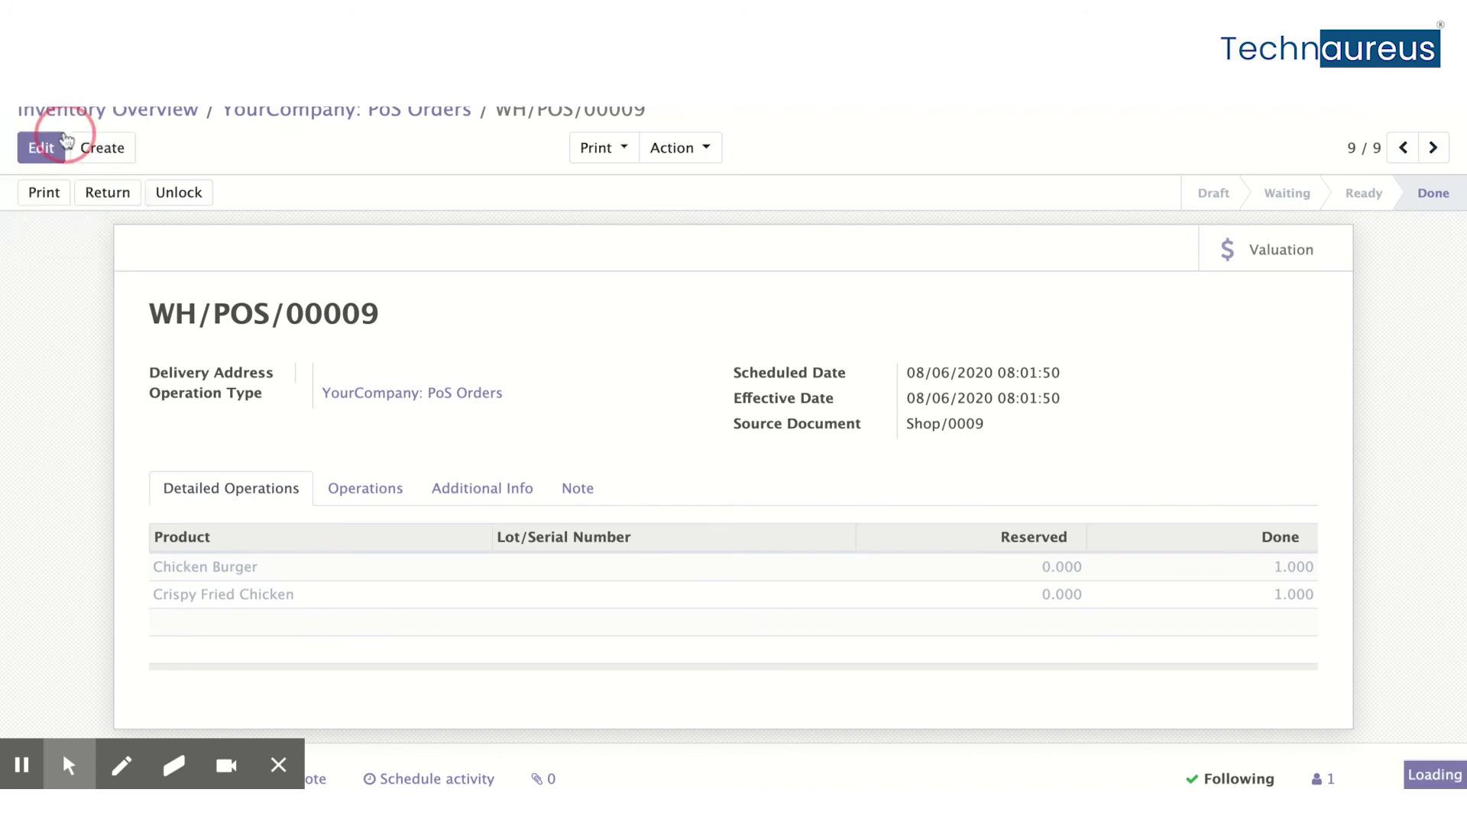
{"action": "left_click", "coordinate": [81, 280]}
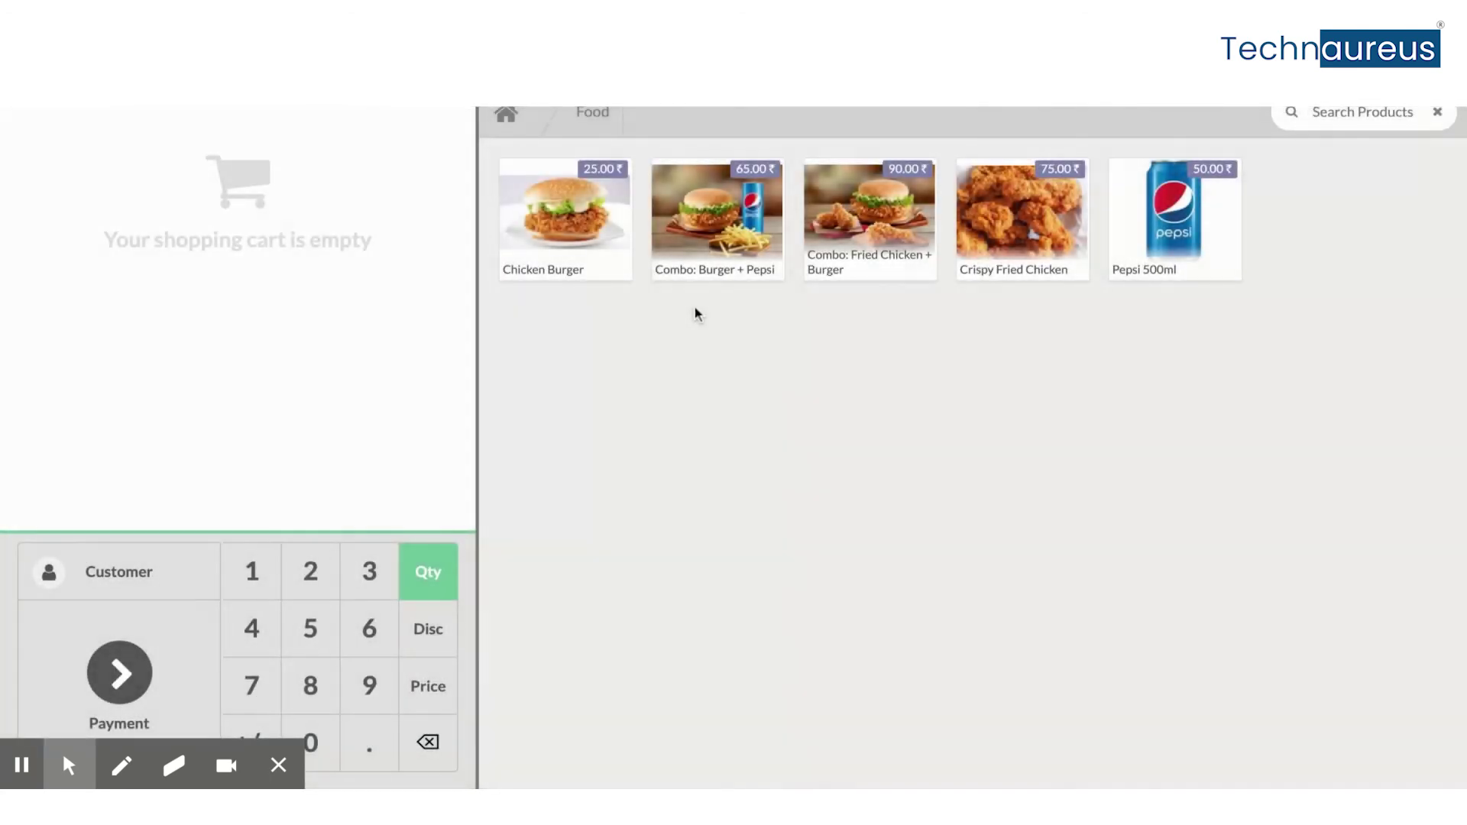
Step: Sell Combo: Burger + Pepsi for 100.00 cash with 31.74 change and start the next order
{"action": "left_click", "coordinate": [701, 217]}
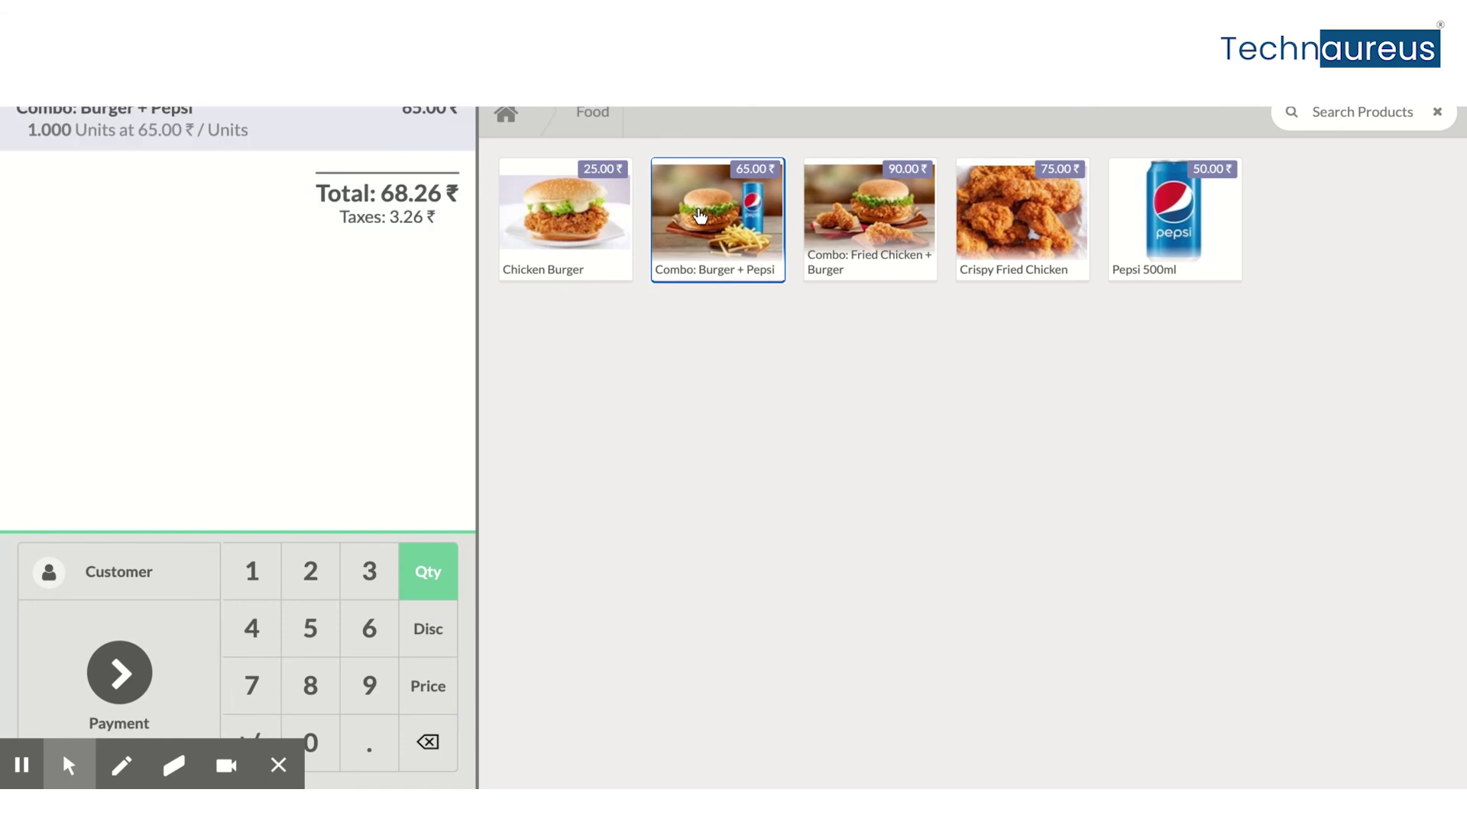
{"action": "left_click", "coordinate": [130, 668]}
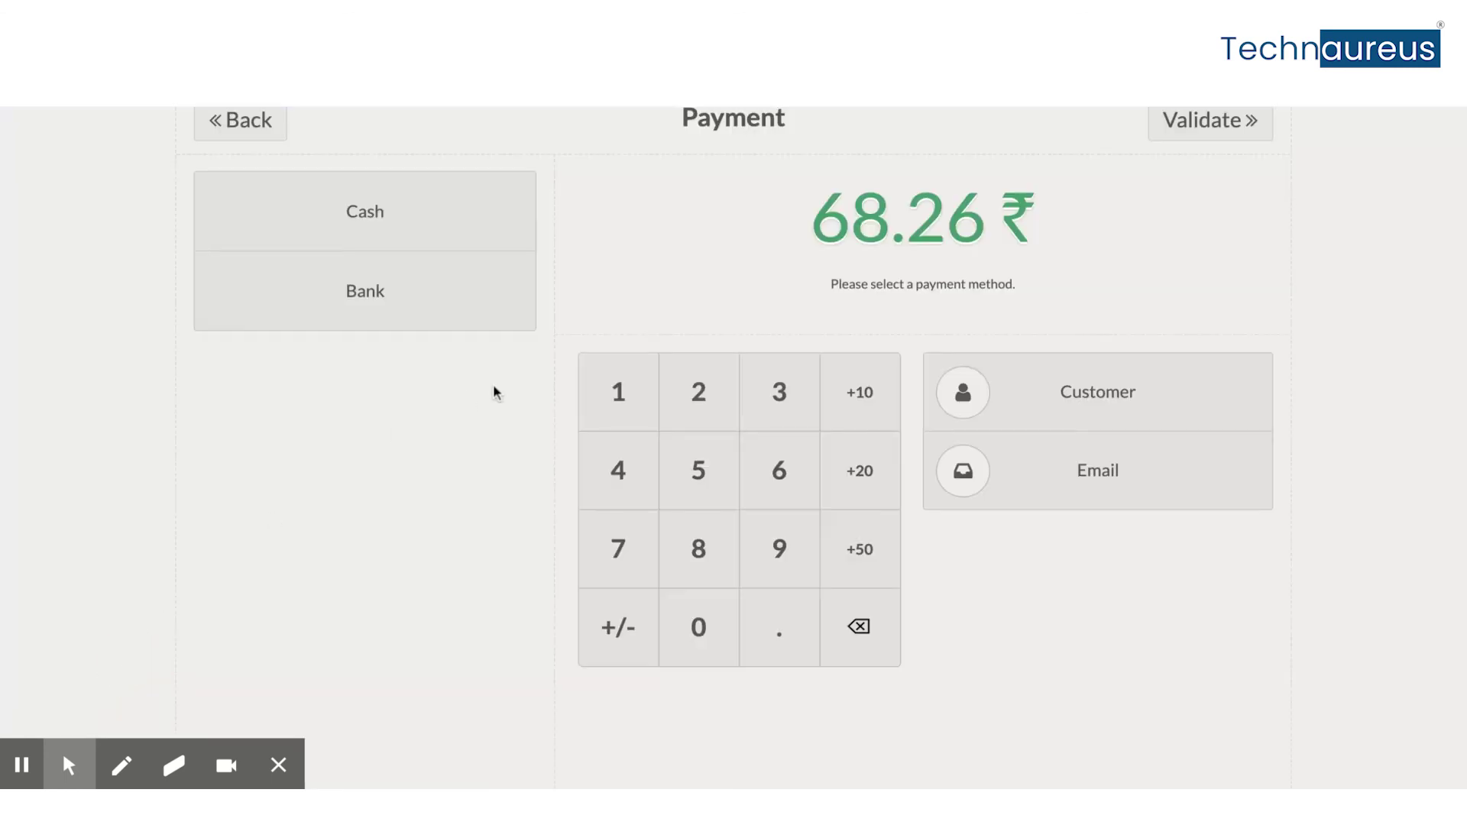
{"action": "left_click", "coordinate": [617, 392]}
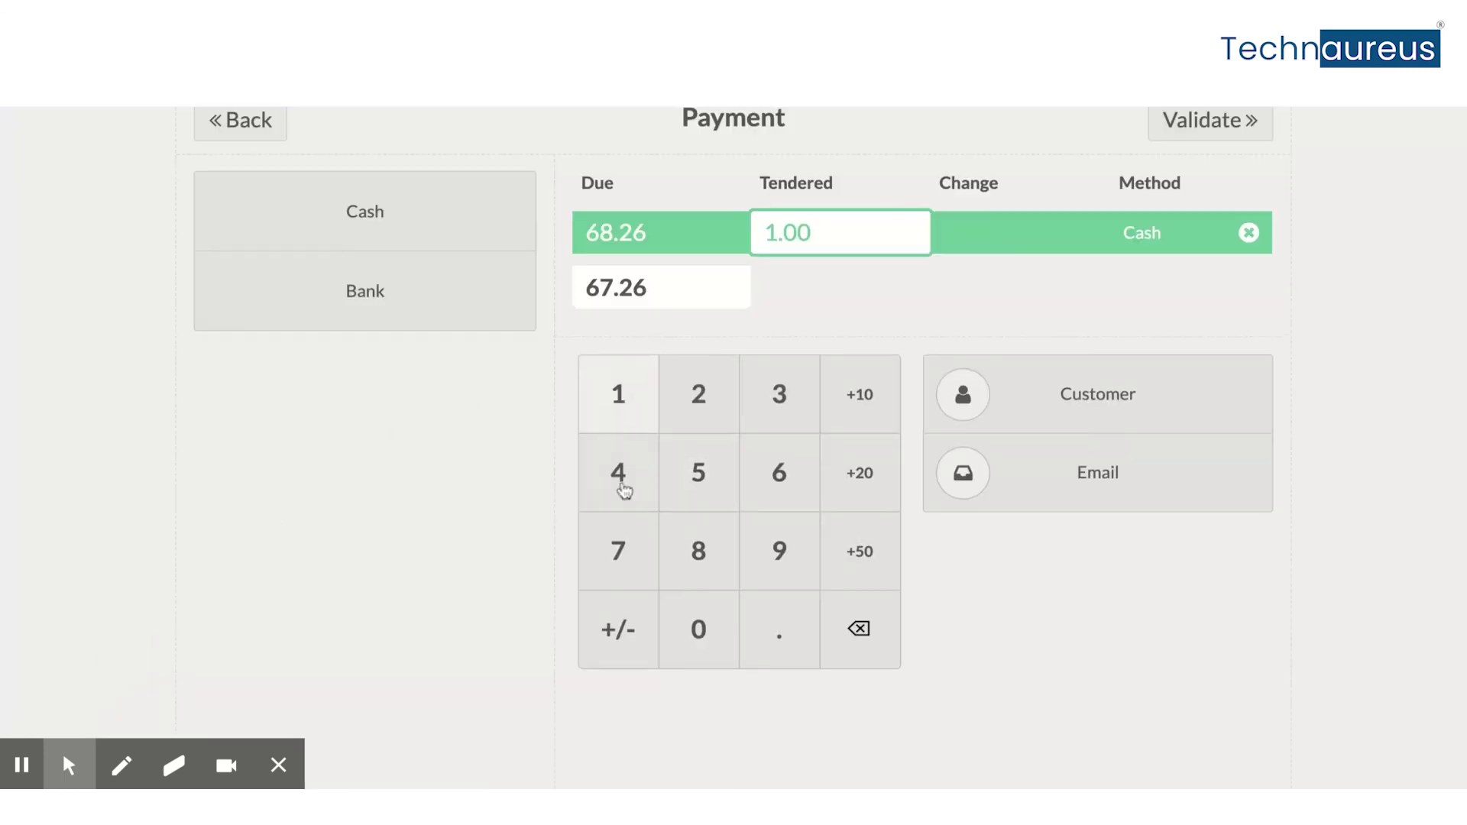
{"action": "double_click", "coordinate": [702, 640]}
{"action": "left_click", "coordinate": [1230, 117]}
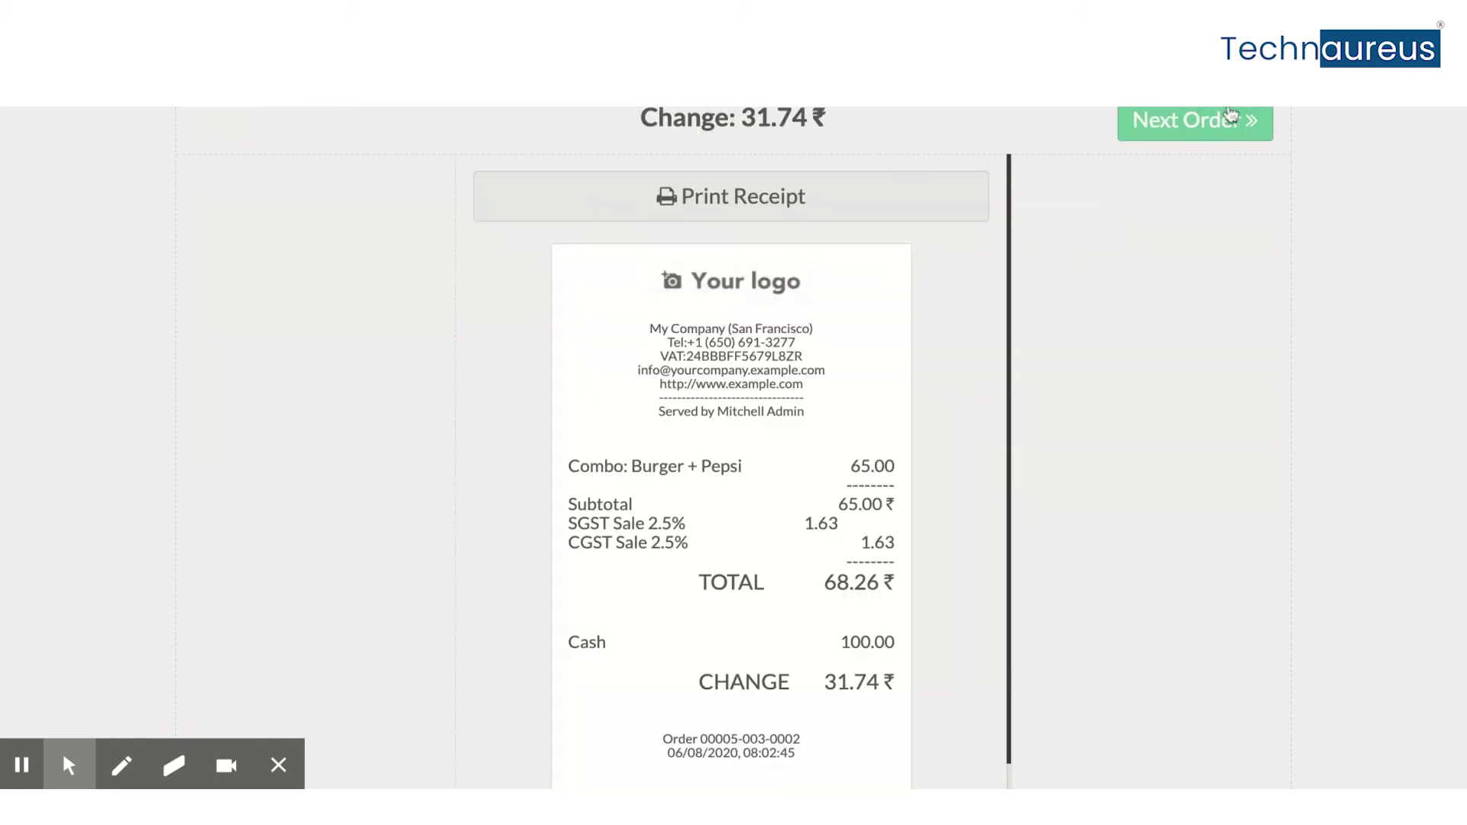
{"action": "left_click", "coordinate": [1231, 116]}
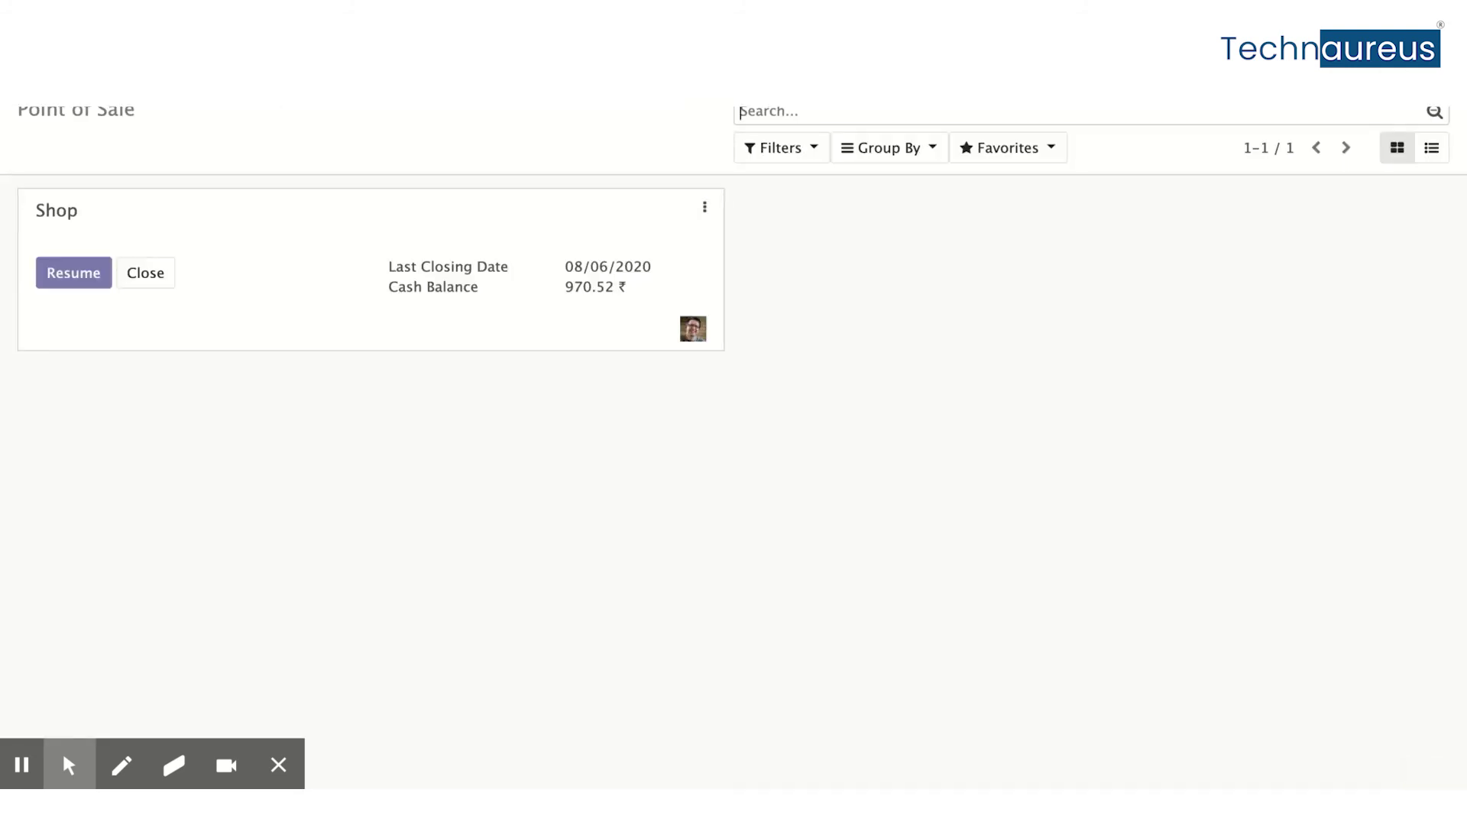
Step: Check PoS transfer WH/POS/00010, which shows 1.000 each of Pepsi 500ml and Chicken Burger done
{"action": "left_click", "coordinate": [19, 73]}
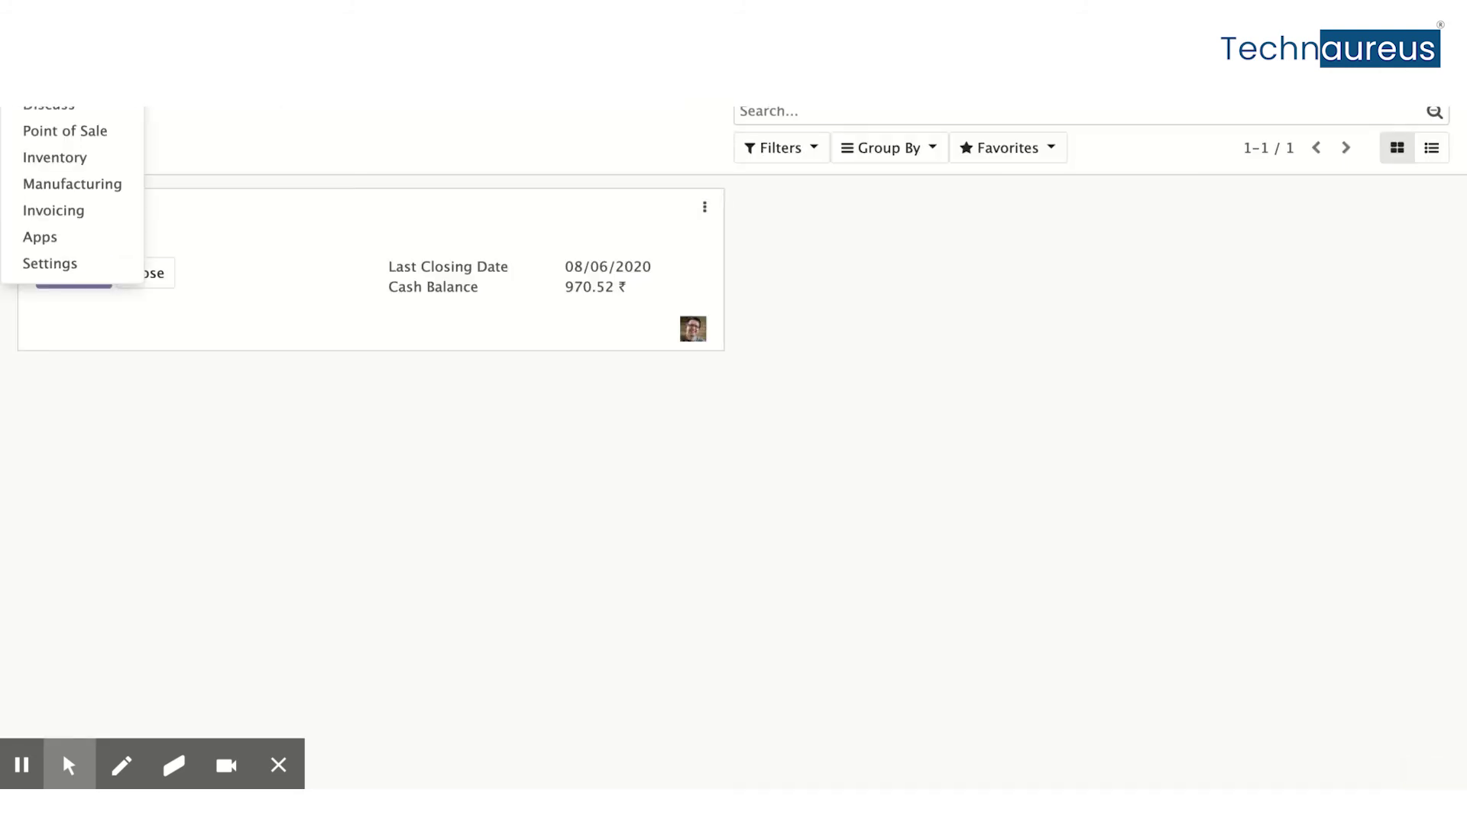
{"action": "left_click", "coordinate": [64, 161]}
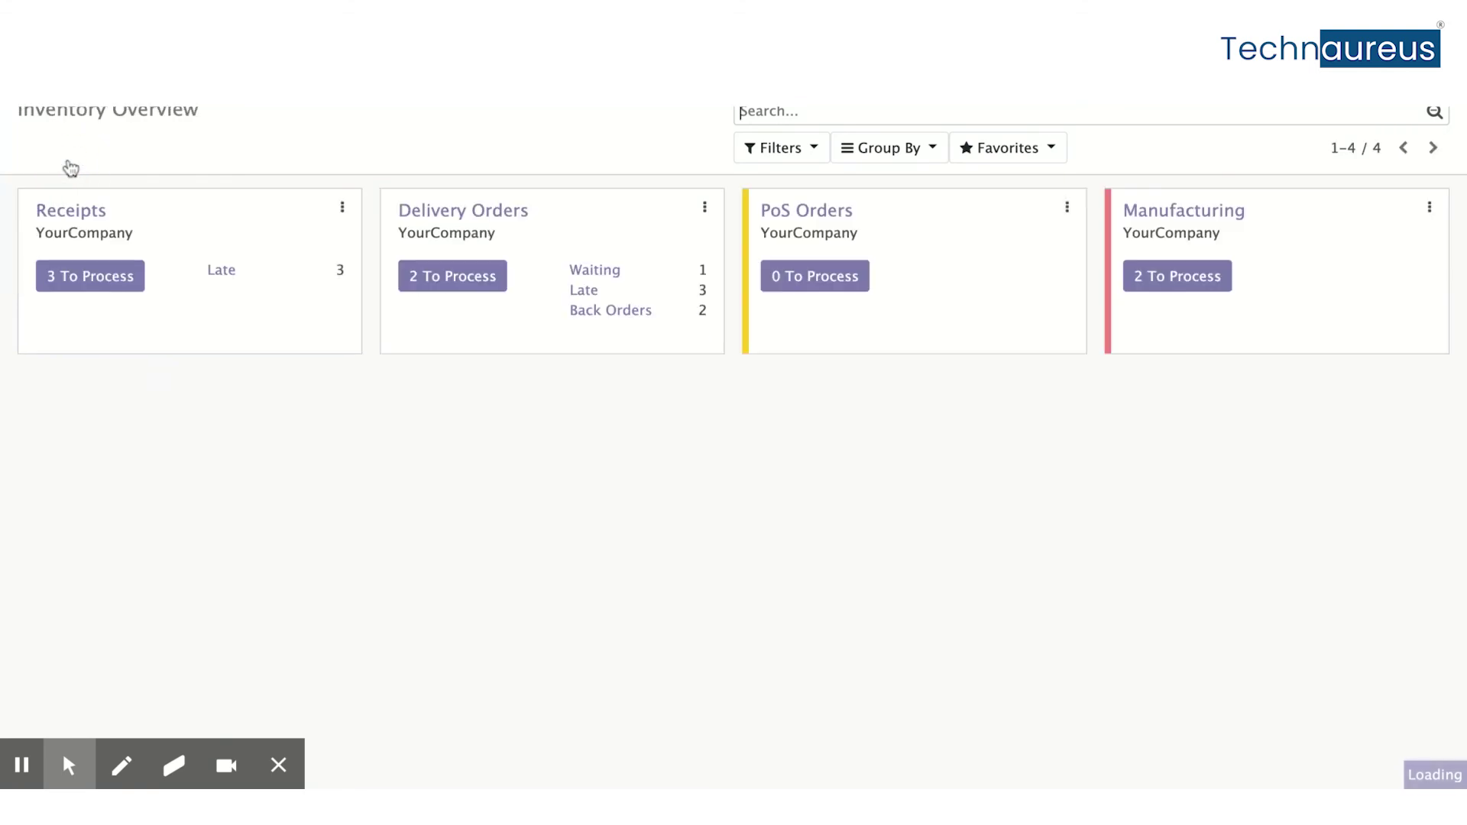
{"action": "left_click", "coordinate": [823, 217]}
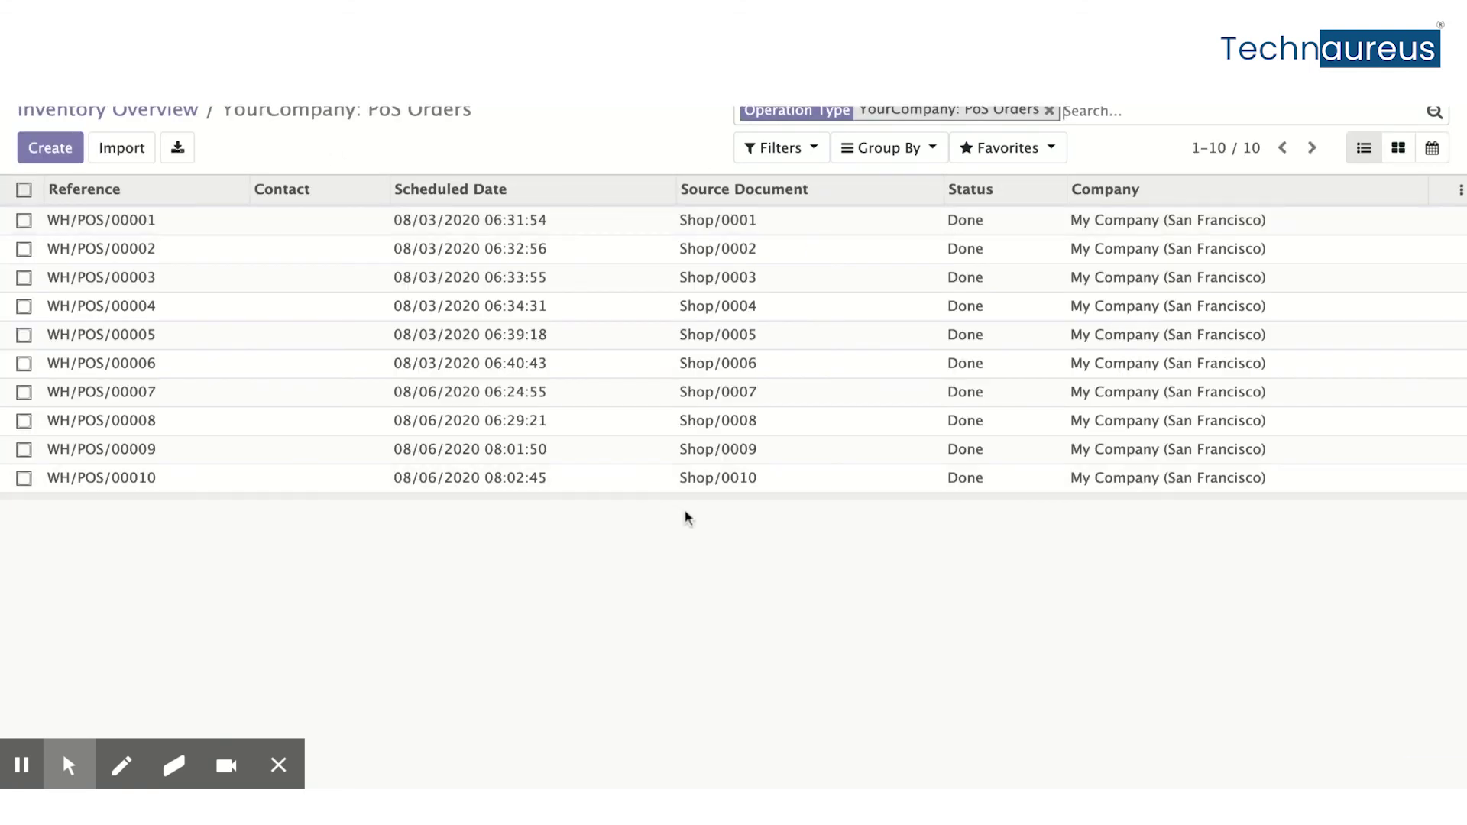
{"action": "left_click", "coordinate": [702, 484]}
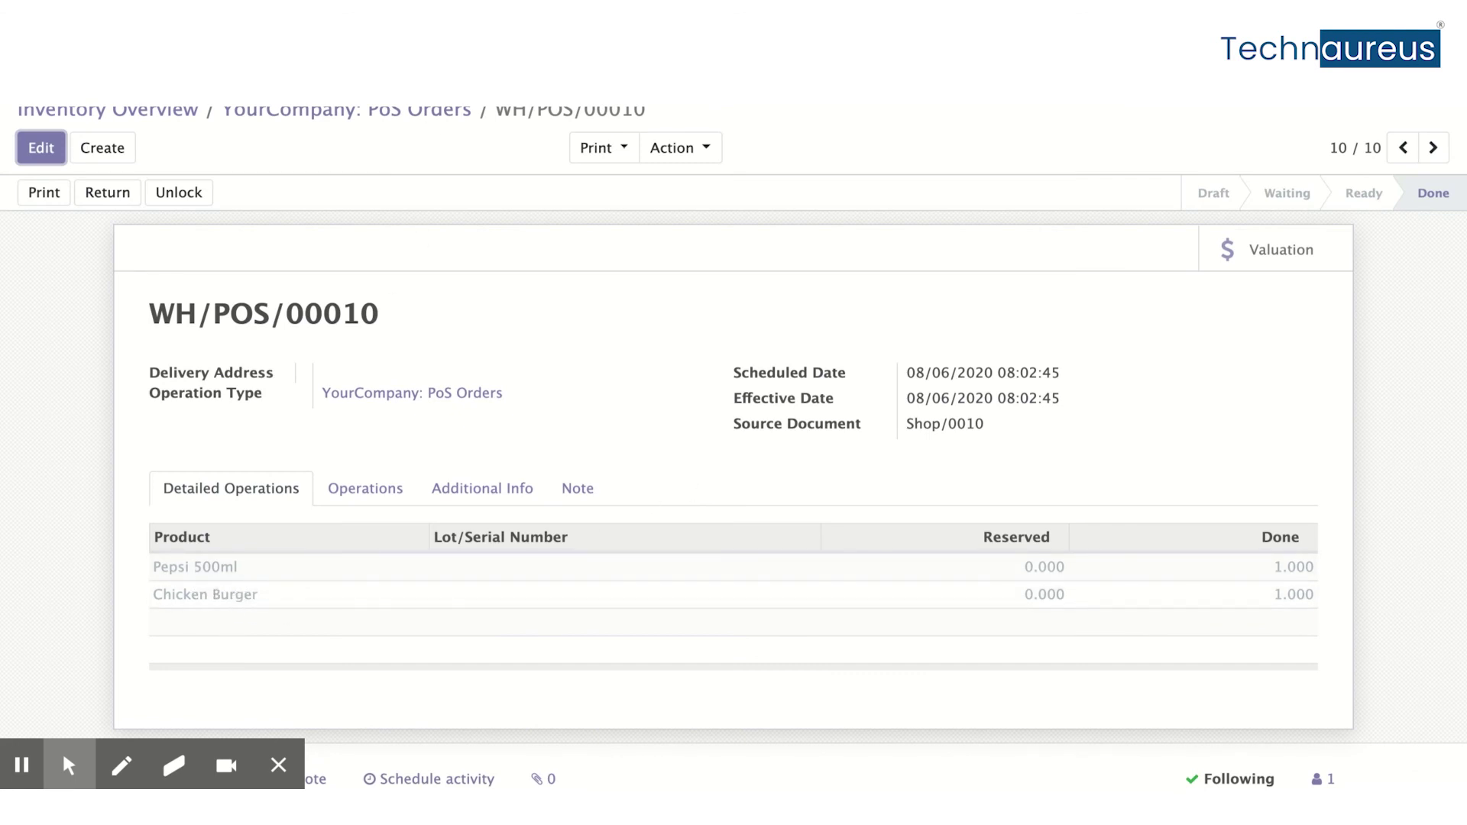
Step: Go to the Inventory Products catalogue listing all 58 products
{"action": "left_click", "coordinate": [428, 76]}
{"action": "left_click", "coordinate": [445, 107]}
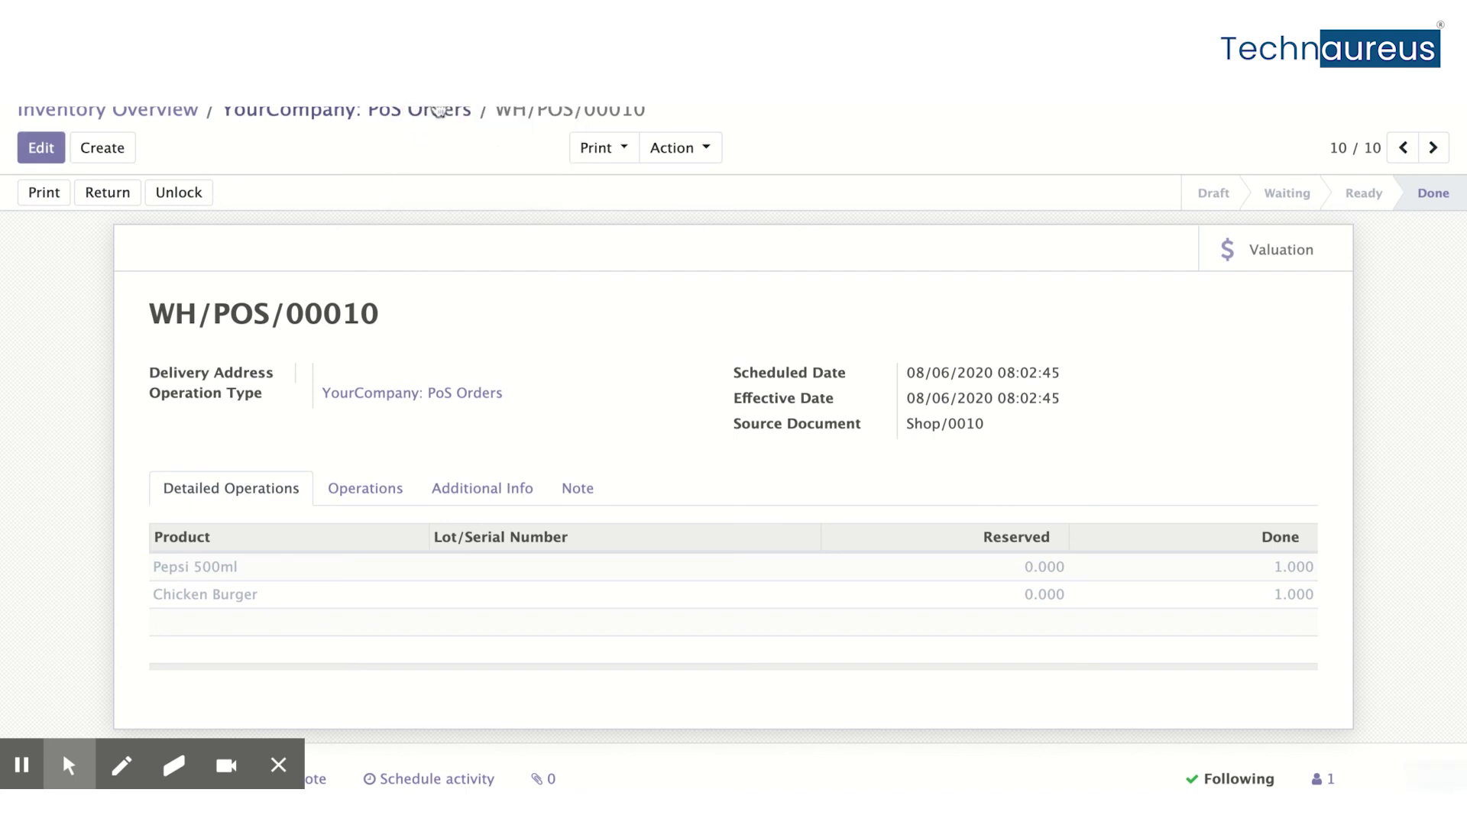
{"action": "left_click", "coordinate": [890, 113]}
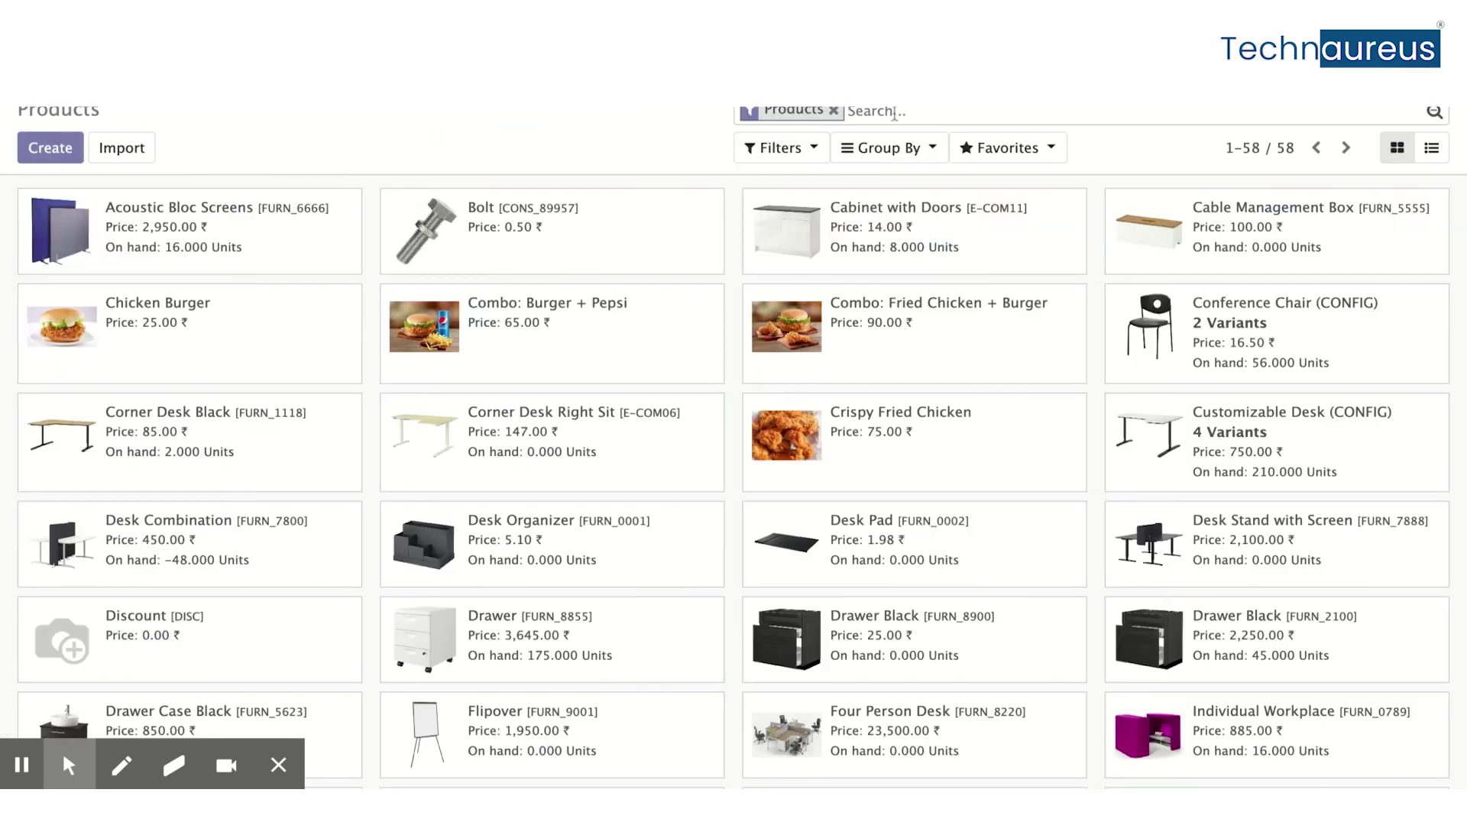
Step: Search the product catalogue for 'pepsi' to reach Pepsi 500ml with 9.000 units on hand
{"action": "type", "text": "pep"}
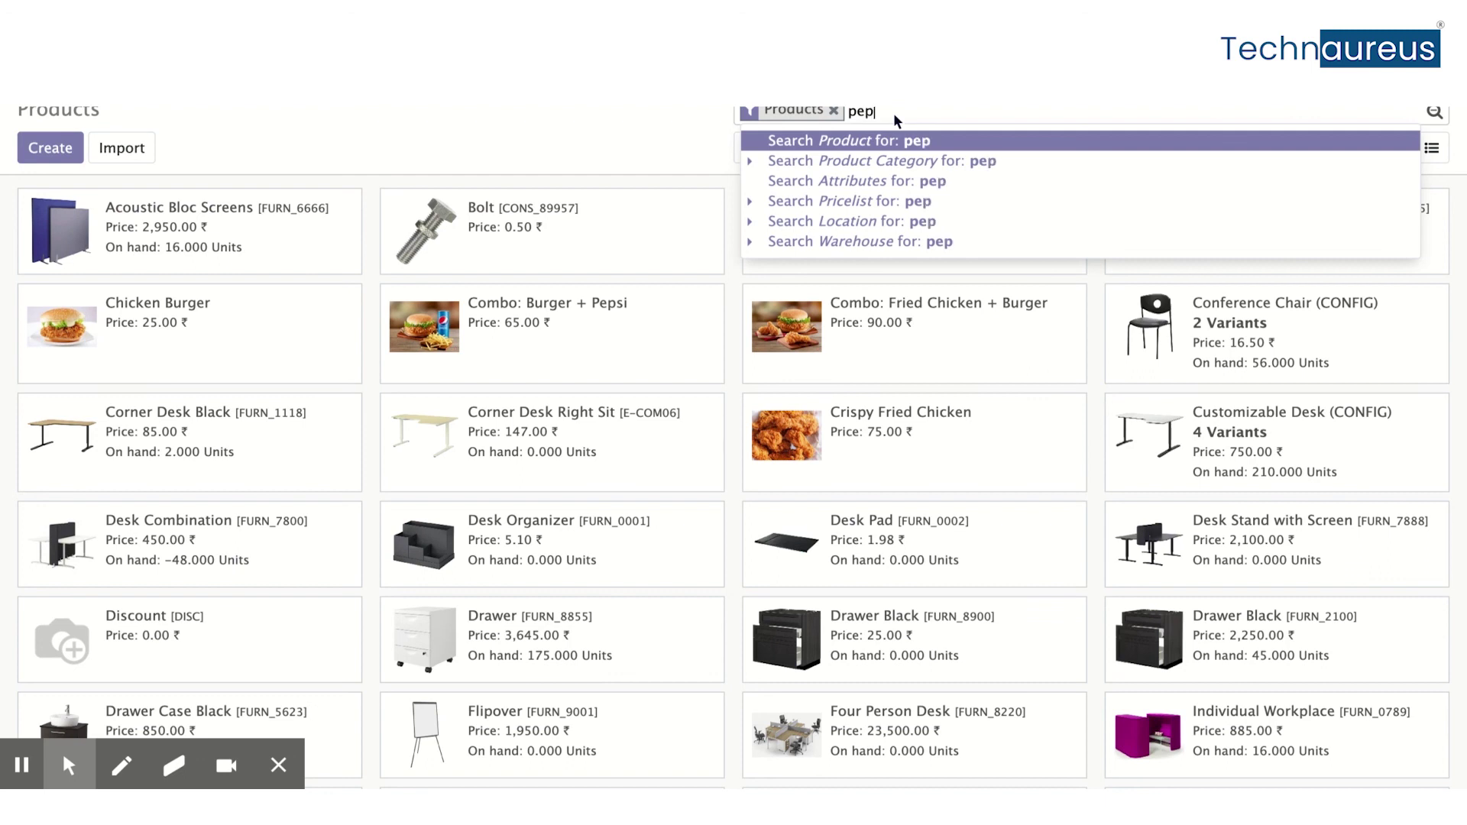
{"action": "type", "text": "si"}
{"action": "key", "text": "Return"}
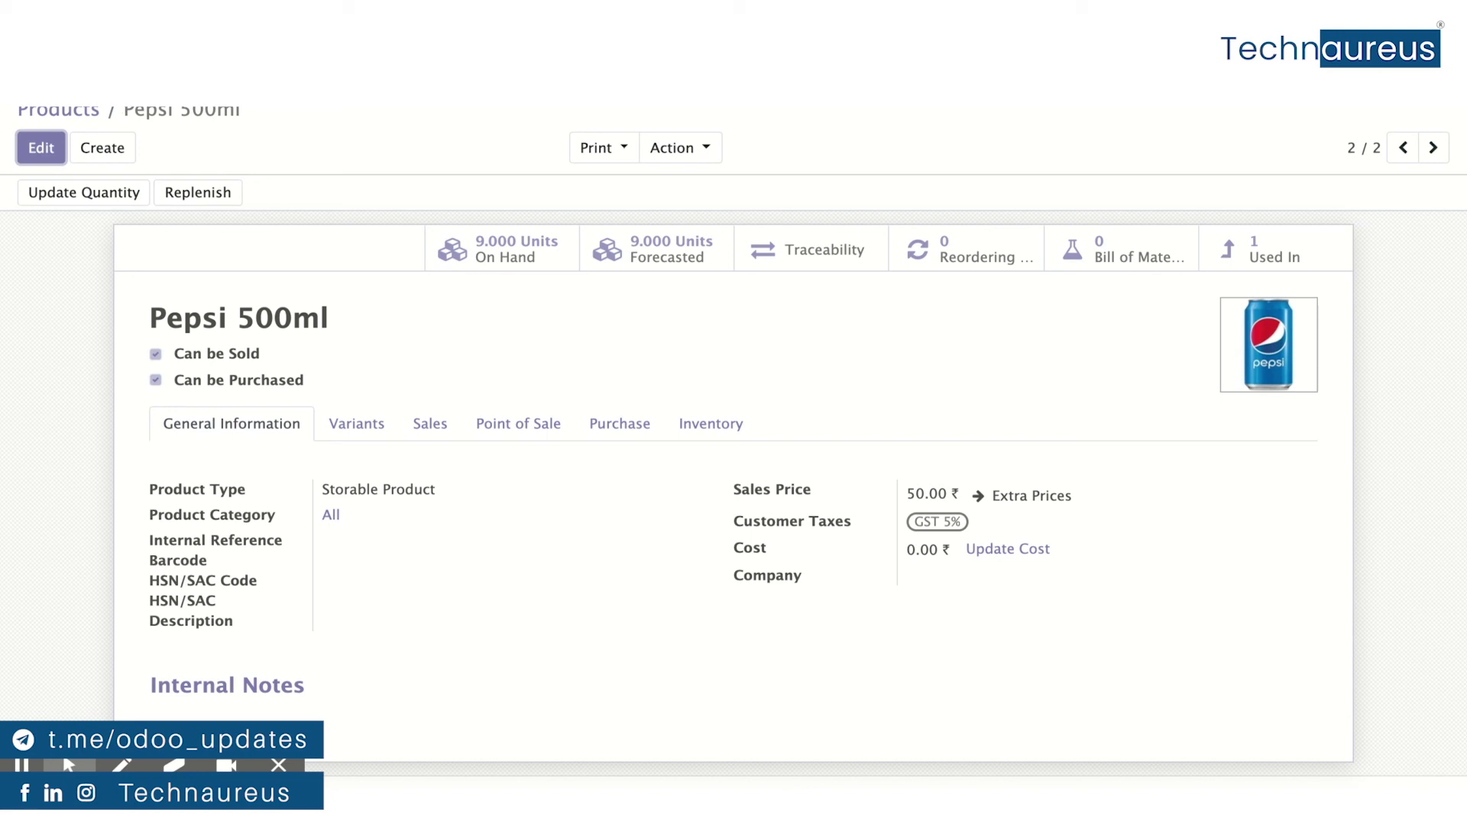
{"action": "left_click", "coordinate": [16, 86]}
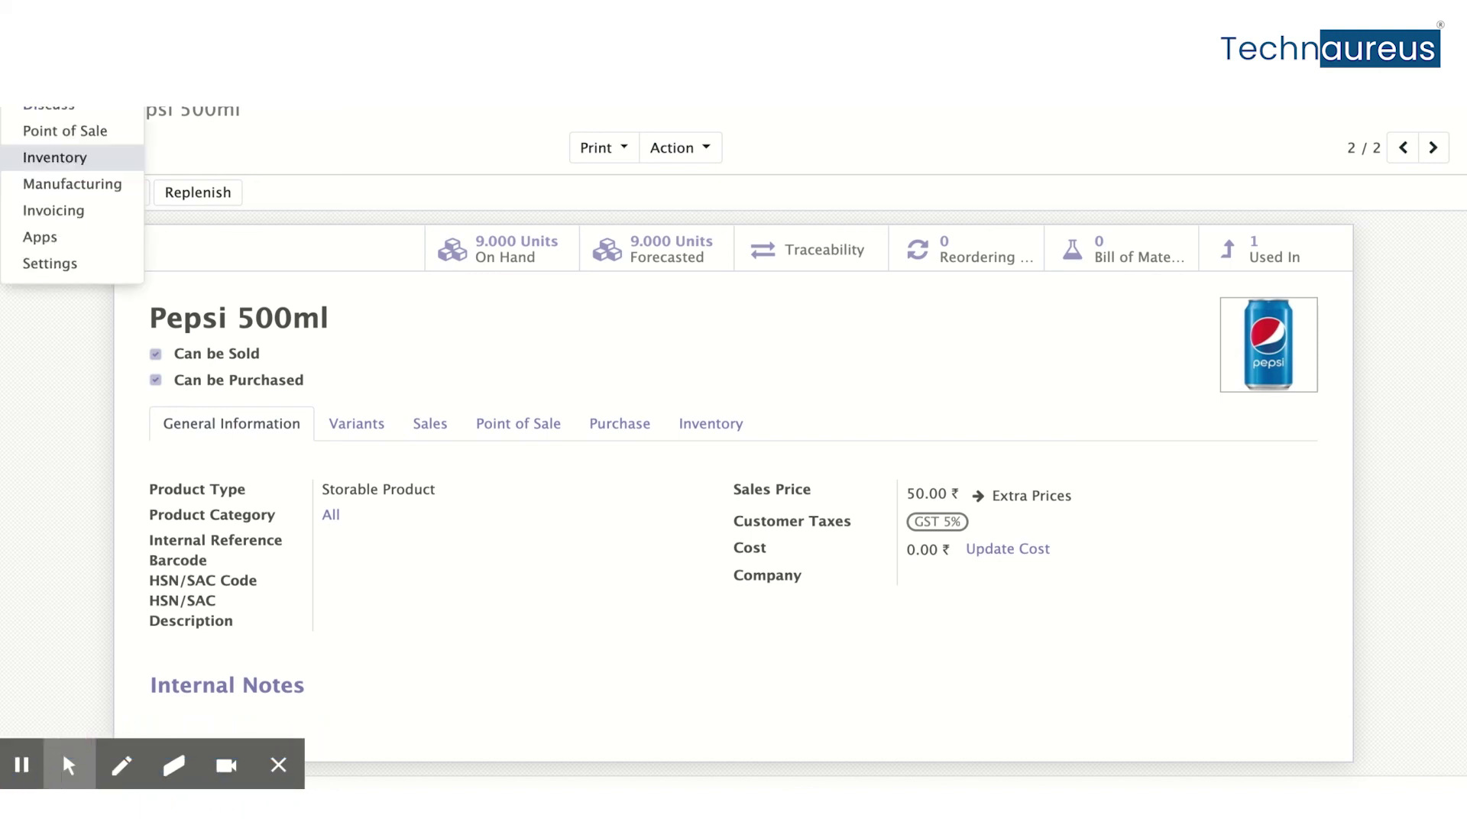